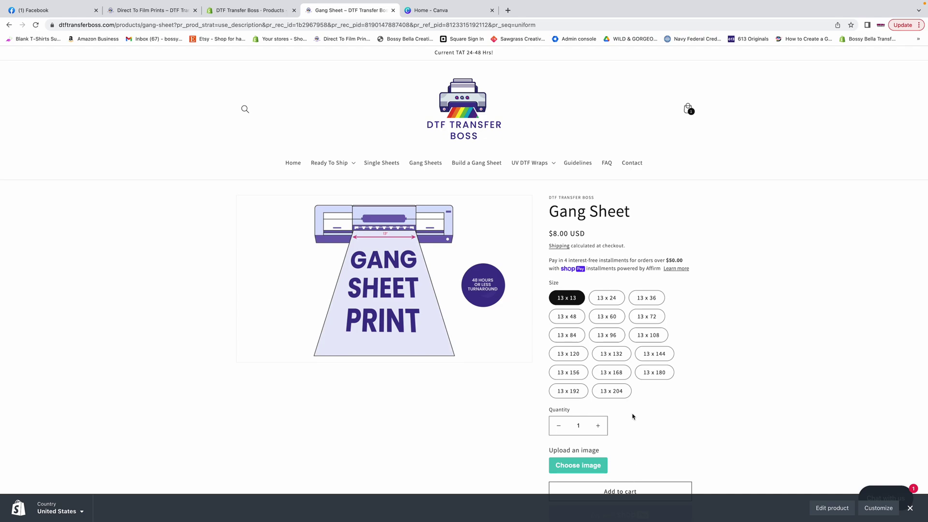
Step: Choose the 13 x 36 gang sheet size on the product page and switch to Canva
{"action": "left_click", "coordinate": [642, 300]}
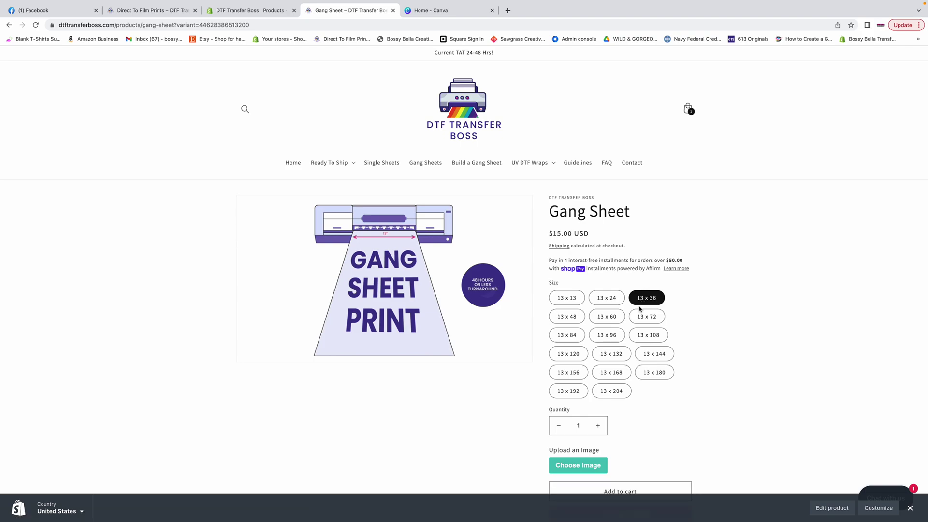
{"action": "left_click", "coordinate": [433, 10]}
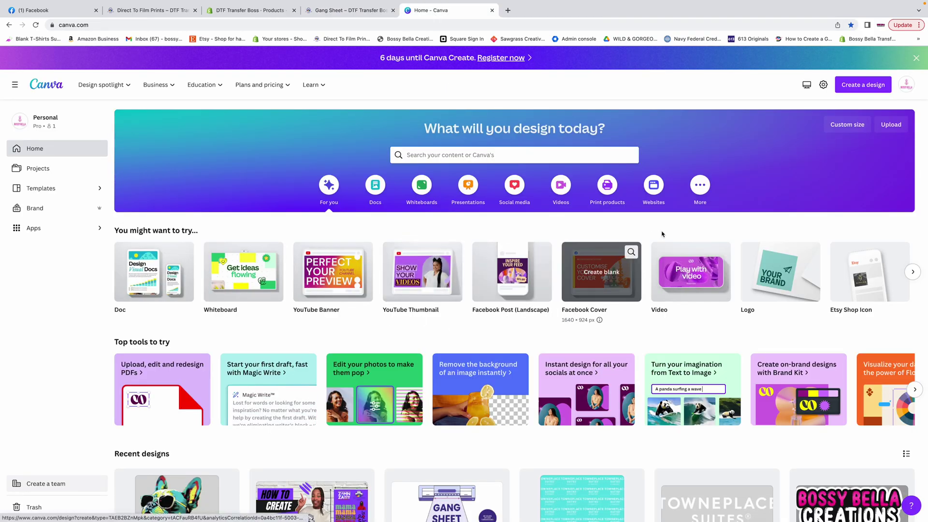
Step: Create a new custom-size design 13 in wide and 36 in high
{"action": "left_click", "coordinate": [840, 87]}
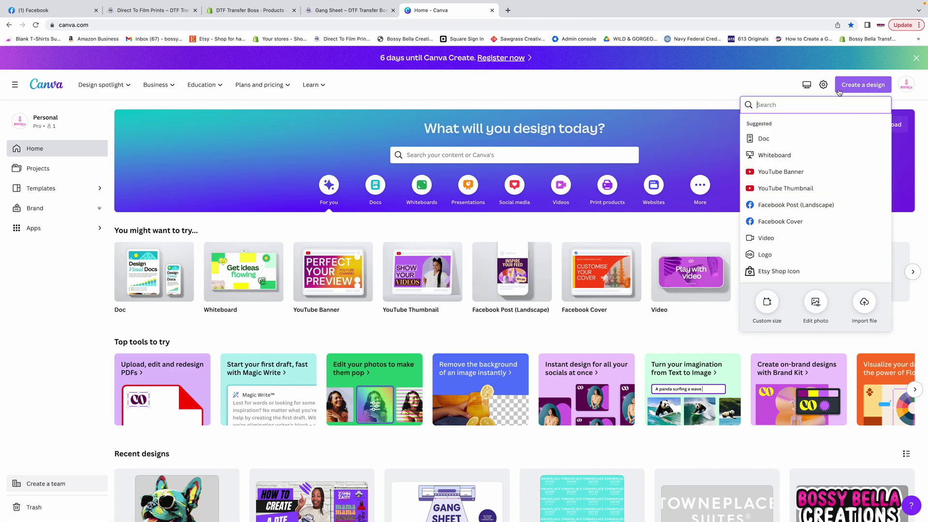
{"action": "left_click", "coordinate": [768, 302]}
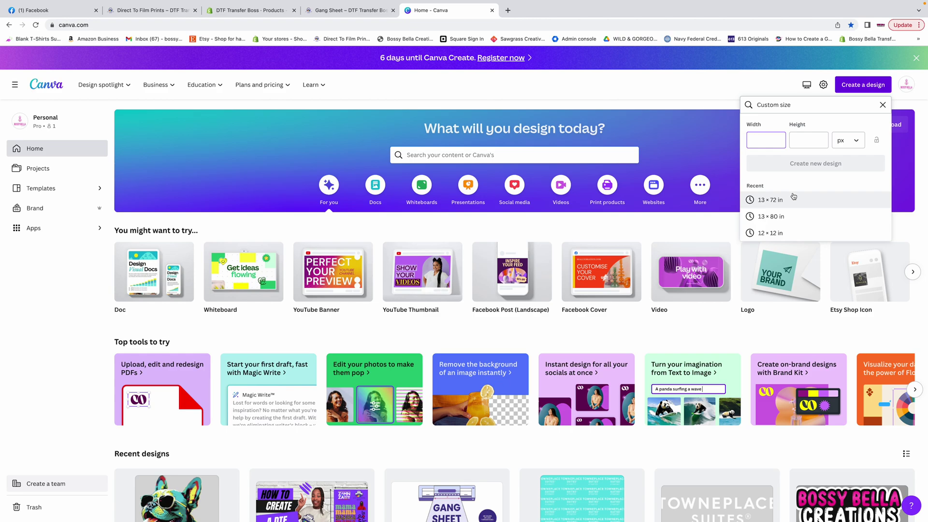
{"action": "type", "text": "13"}
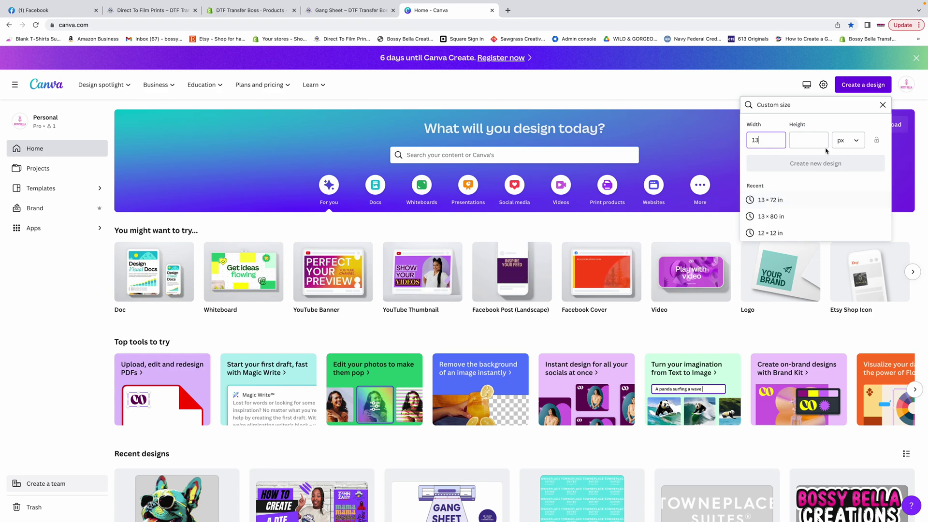
{"action": "left_click", "coordinate": [851, 149]}
{"action": "left_click", "coordinate": [847, 180]}
{"action": "double_click", "coordinate": [767, 140]}
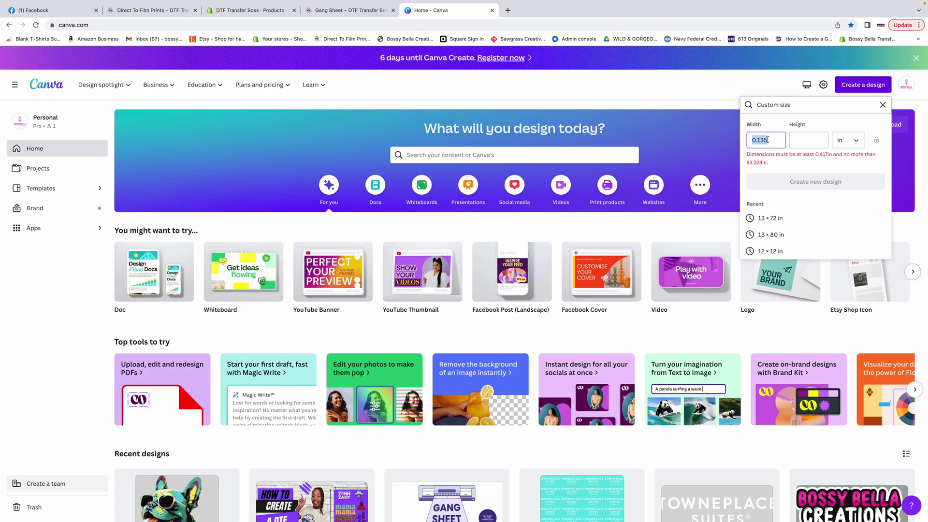
{"action": "type", "text": "13"}
{"action": "left_click", "coordinate": [821, 143]}
{"action": "type", "text": "36"}
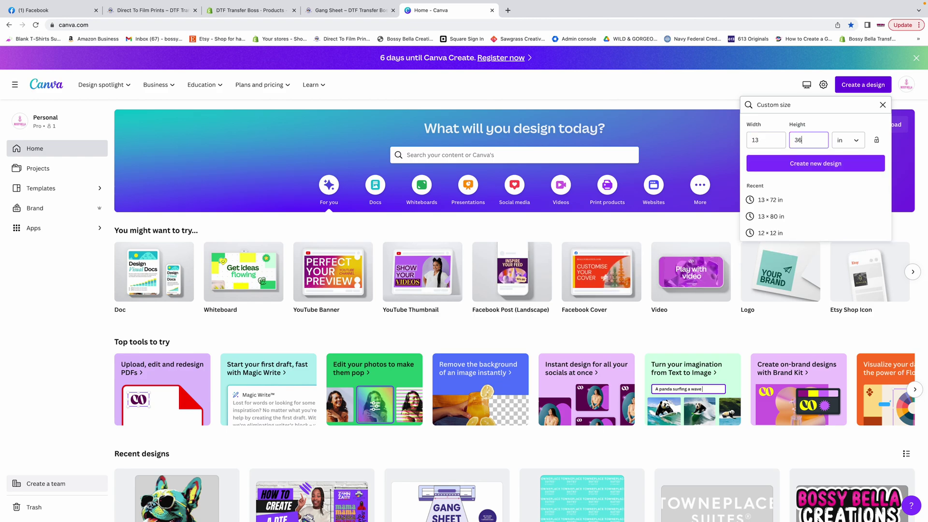
{"action": "left_click", "coordinate": [823, 165]}
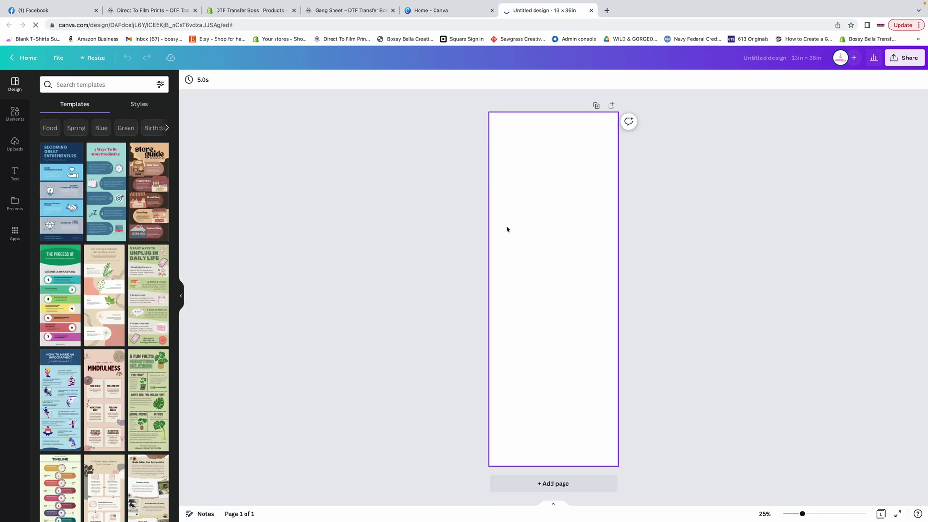
Step: Set the blank page's background colour to light grey
{"action": "left_click", "coordinate": [181, 295]}
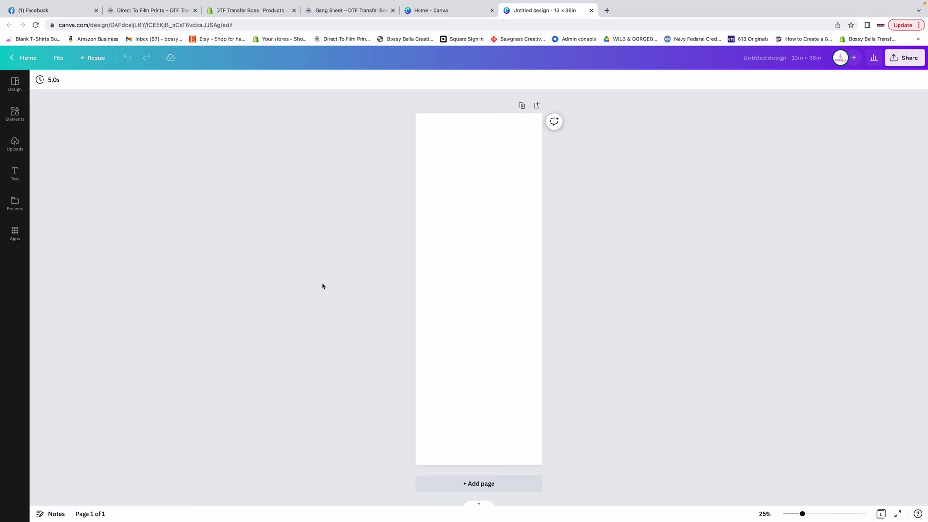
{"action": "left_click", "coordinate": [425, 281]}
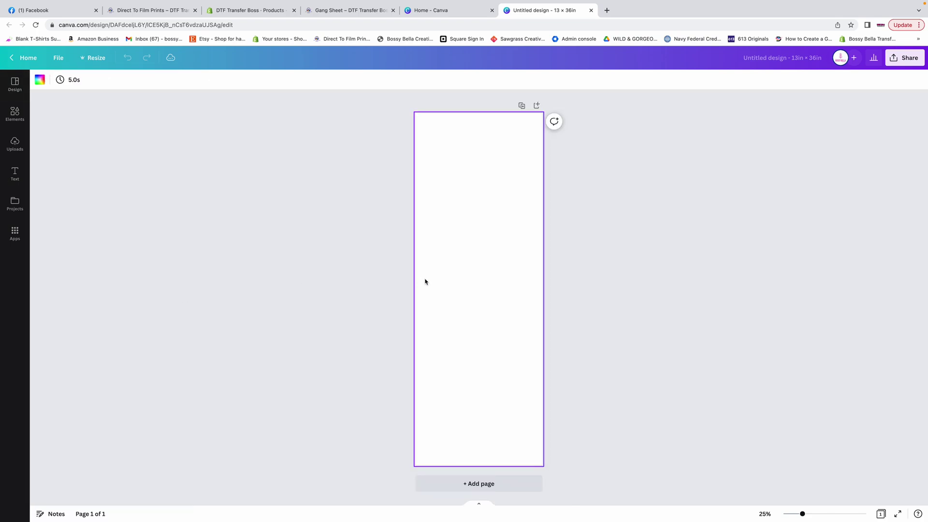
{"action": "left_click", "coordinate": [41, 82]}
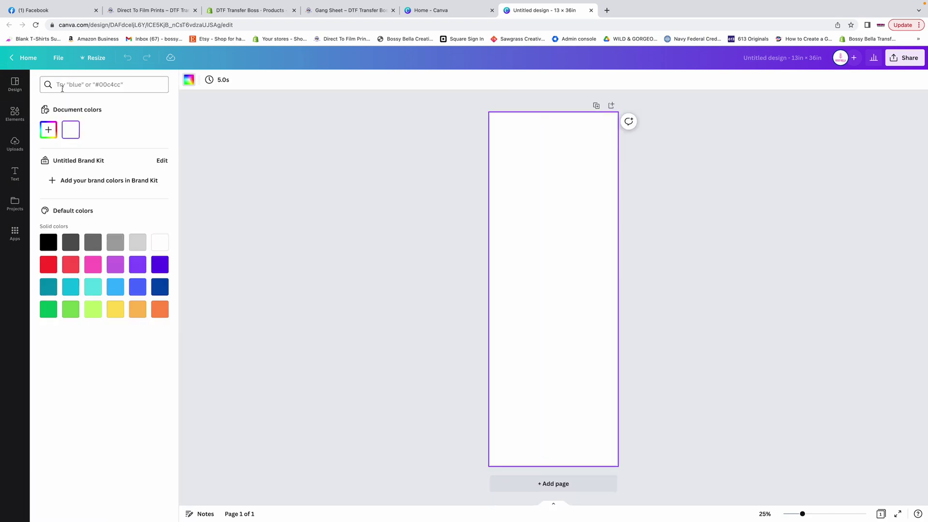
{"action": "left_click", "coordinate": [144, 245]}
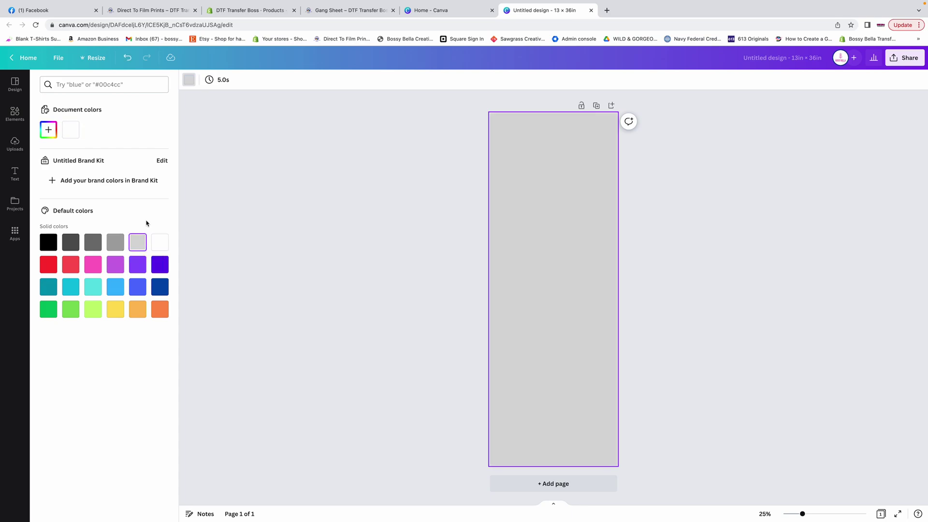
{"action": "left_click", "coordinate": [230, 190]}
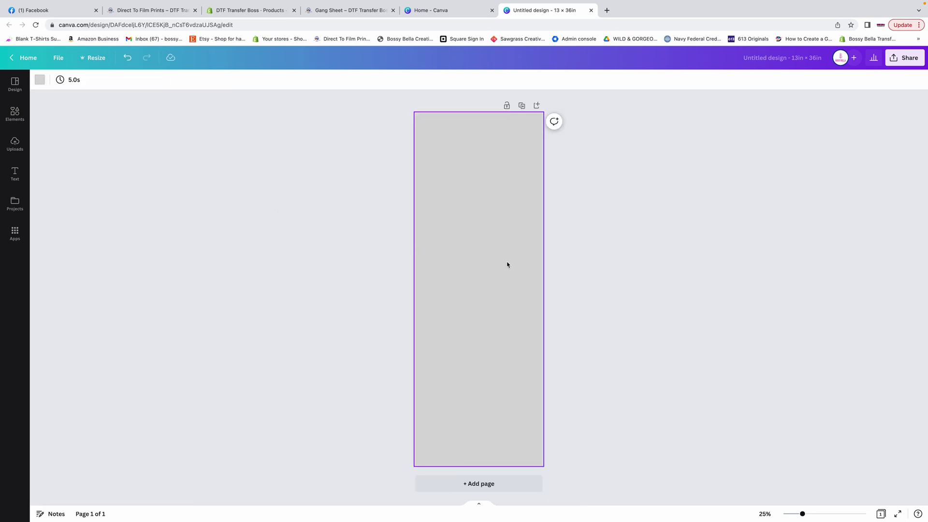
{"action": "left_click", "coordinate": [679, 320]}
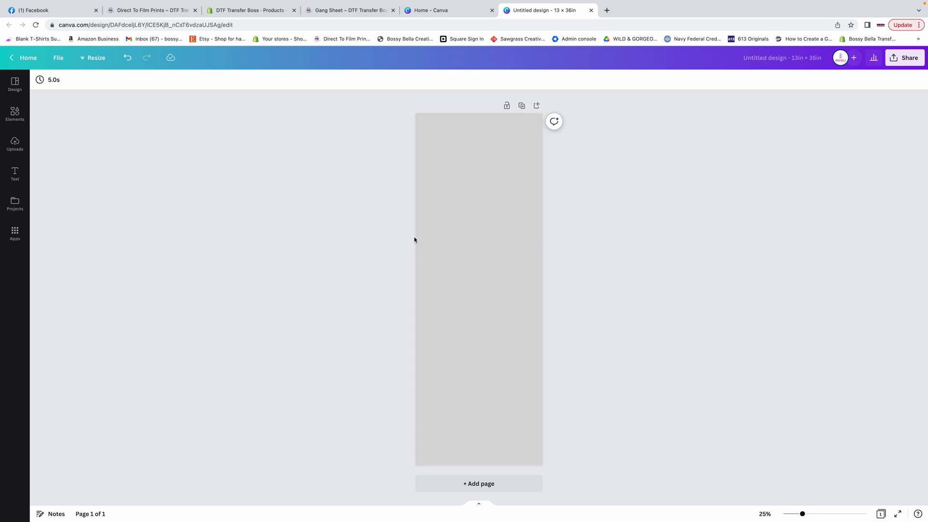
Step: Set the page's background colour to light turquoise
{"action": "left_click", "coordinate": [447, 241]}
{"action": "left_click", "coordinate": [42, 80]}
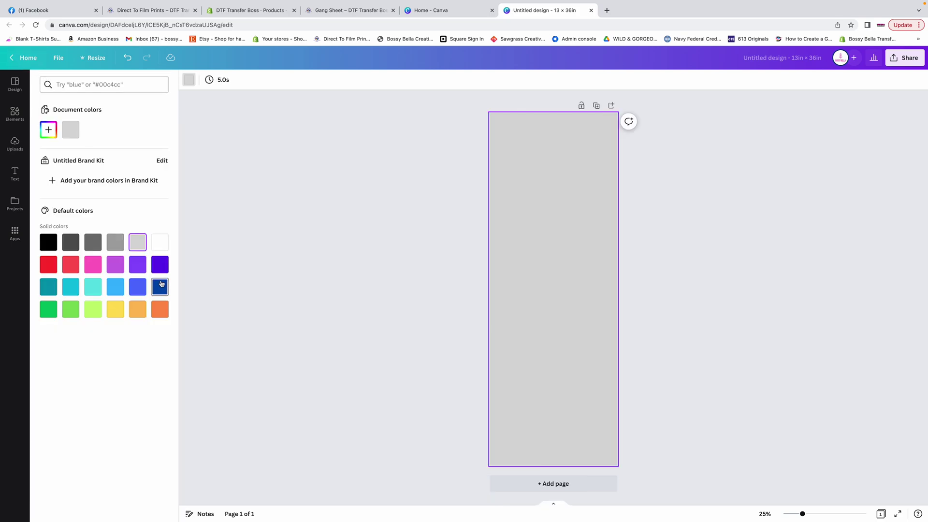
{"action": "left_click", "coordinate": [93, 287]}
{"action": "left_click", "coordinate": [699, 287]}
{"action": "left_click", "coordinate": [285, 250]}
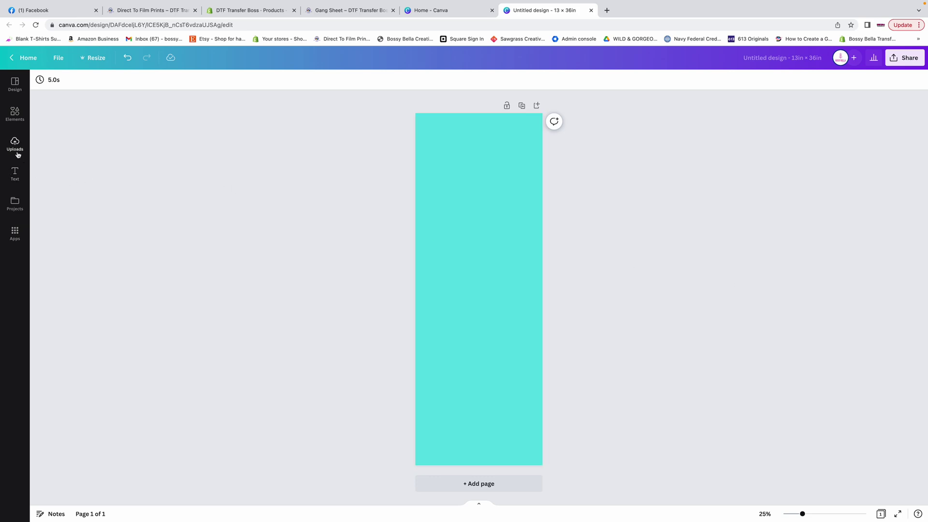
Step: Look through the uploaded images and the files in the Downloads folder that are available for upload
{"action": "left_click", "coordinate": [15, 145]}
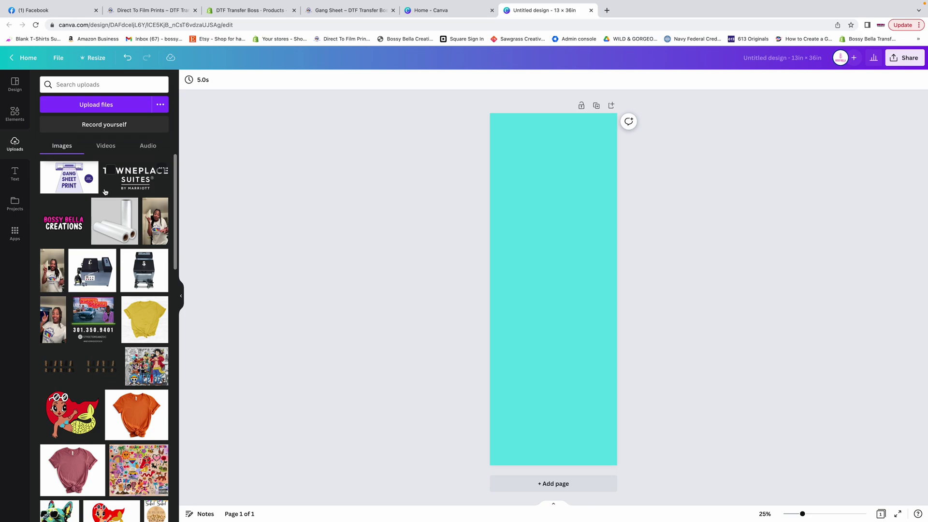
{"action": "scroll", "coordinate": [105, 191], "scroll_direction": "down", "scroll_amount": 15}
{"action": "scroll", "coordinate": [105, 192], "scroll_direction": "down", "scroll_amount": 3}
{"action": "scroll", "coordinate": [105, 192], "scroll_direction": "up", "scroll_amount": 10}
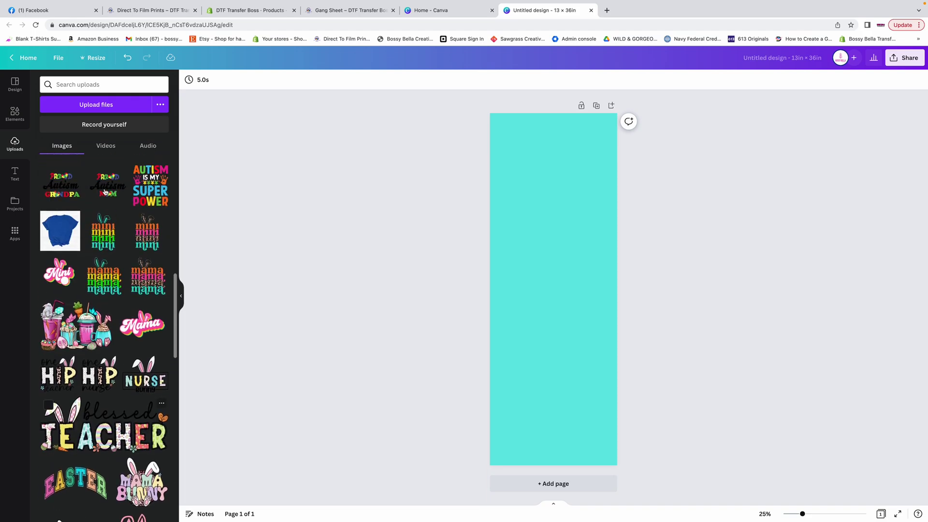
{"action": "scroll", "coordinate": [105, 192], "scroll_direction": "up", "scroll_amount": 9}
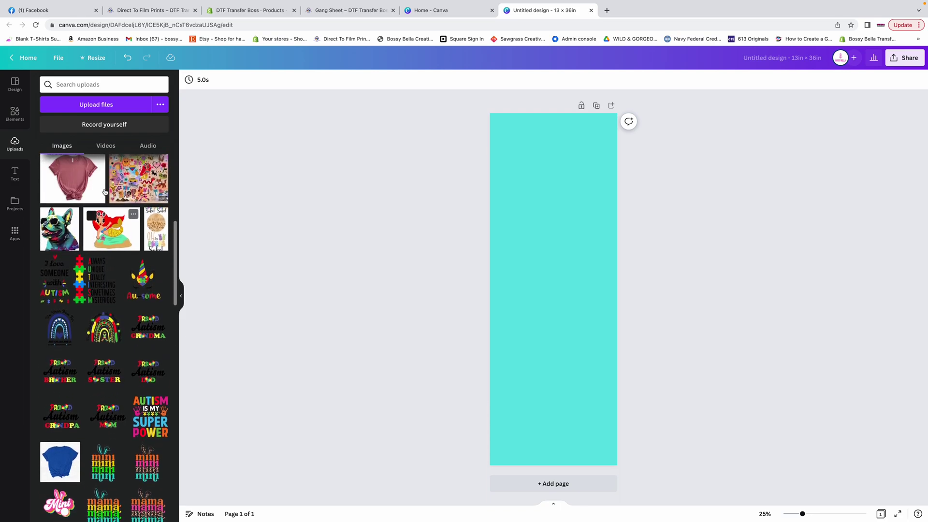
{"action": "scroll", "coordinate": [104, 191], "scroll_direction": "up", "scroll_amount": 1}
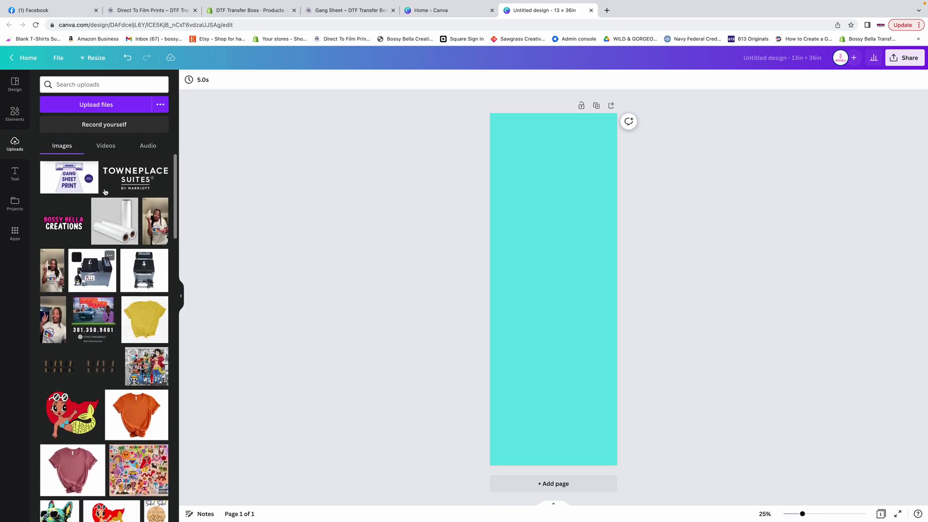
{"action": "scroll", "coordinate": [107, 196], "scroll_direction": "down", "scroll_amount": 5}
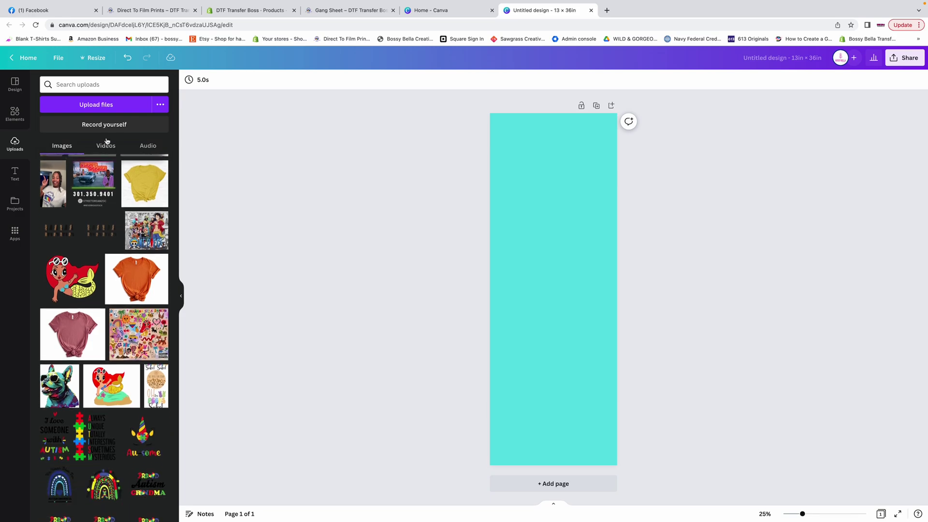
{"action": "left_click", "coordinate": [104, 111]}
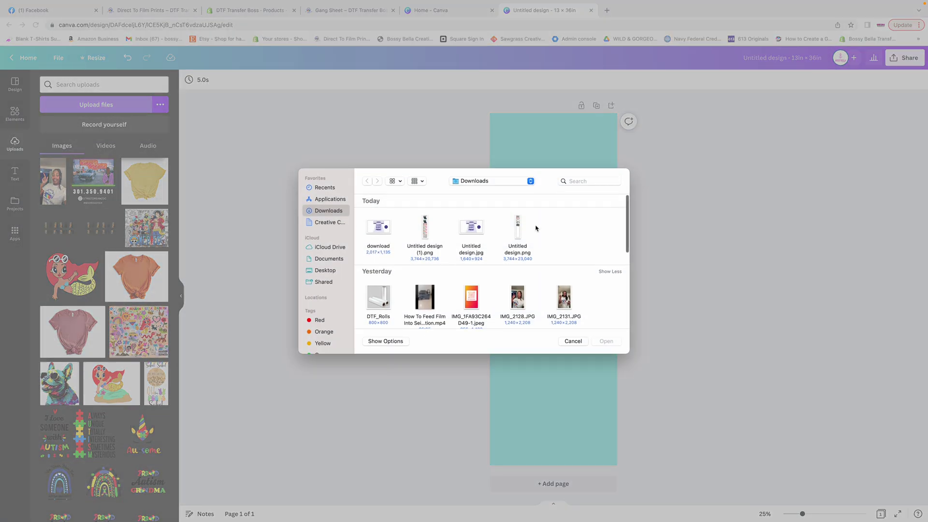
{"action": "left_click", "coordinate": [581, 342]}
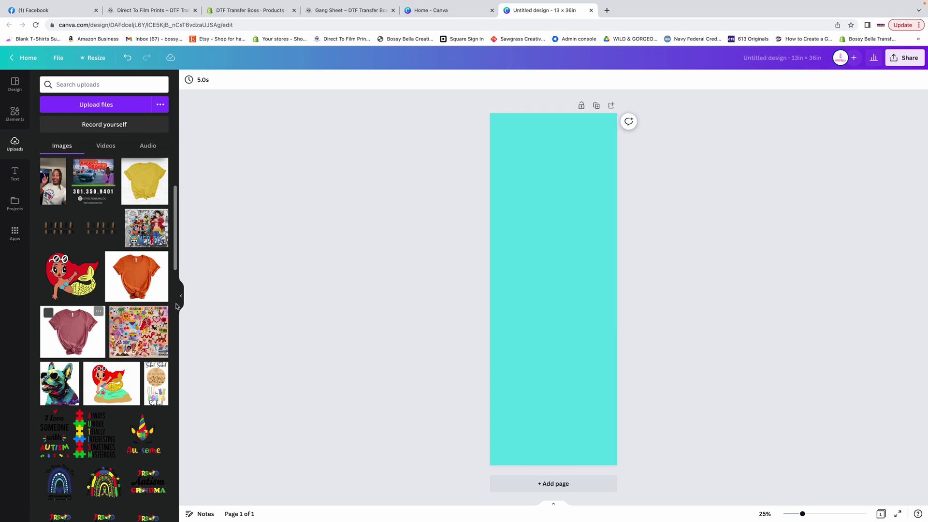
Step: Add the uploaded transparent red-haired mermaid image to the upper page and crop the empty margins around the figure
{"action": "scroll", "coordinate": [97, 314], "scroll_direction": "up", "scroll_amount": 2}
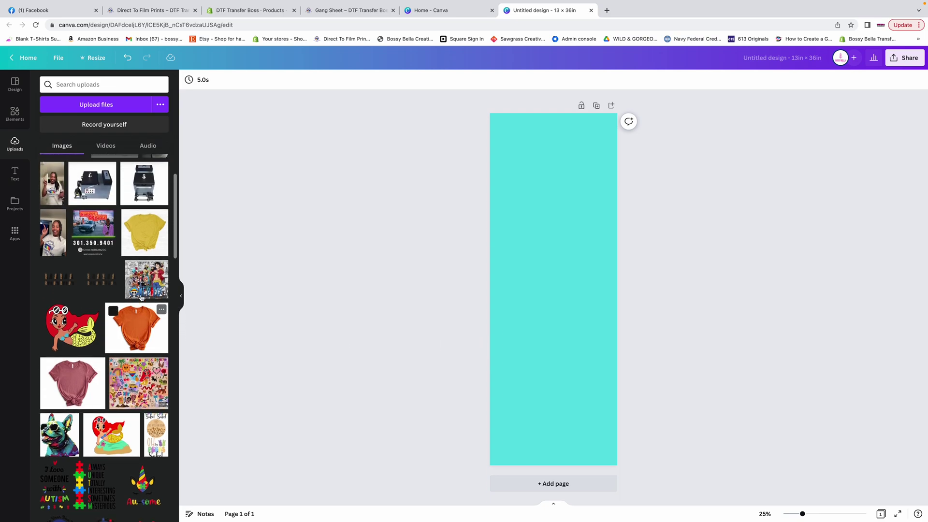
{"action": "left_click_drag", "start_coordinate": [78, 331], "coordinate": [546, 169]}
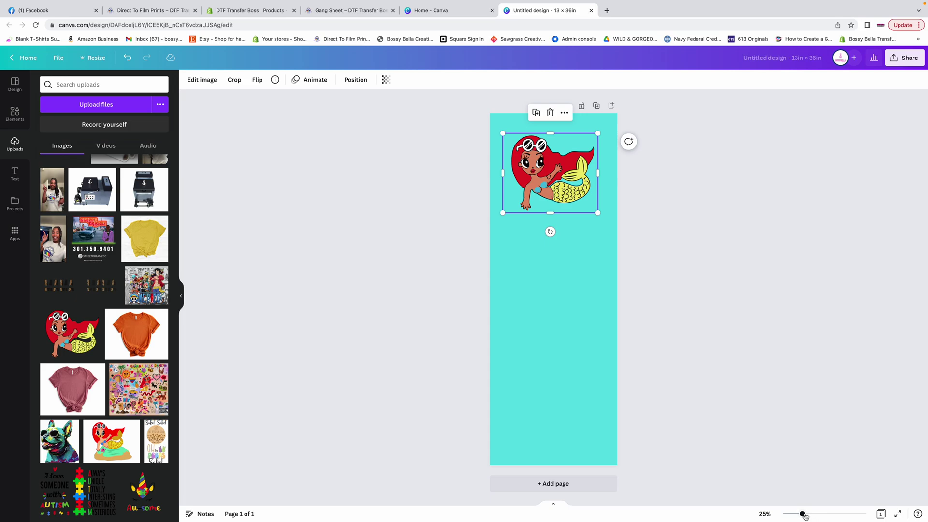
{"action": "left_click_drag", "start_coordinate": [802, 514], "coordinate": [813, 514]}
{"action": "scroll", "coordinate": [762, 436], "scroll_direction": "up", "scroll_amount": 2}
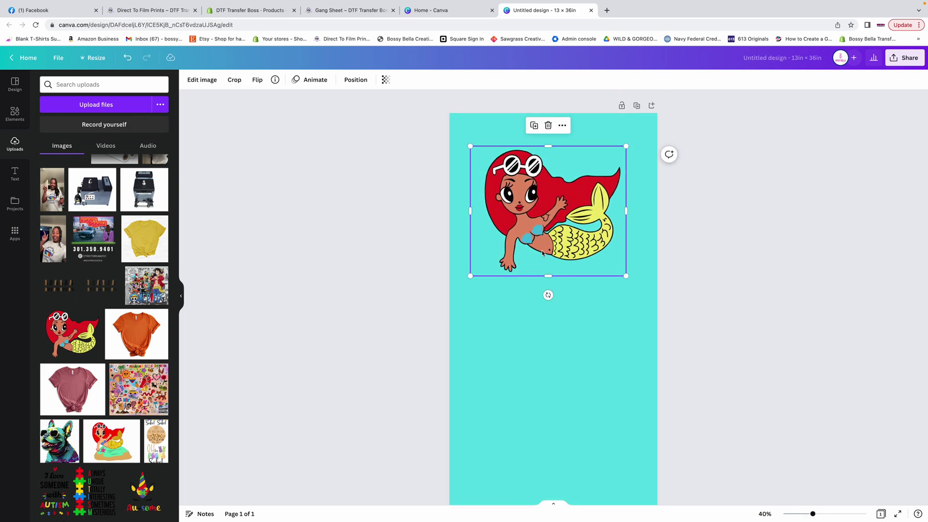
{"action": "left_click_drag", "start_coordinate": [472, 212], "coordinate": [482, 212]}
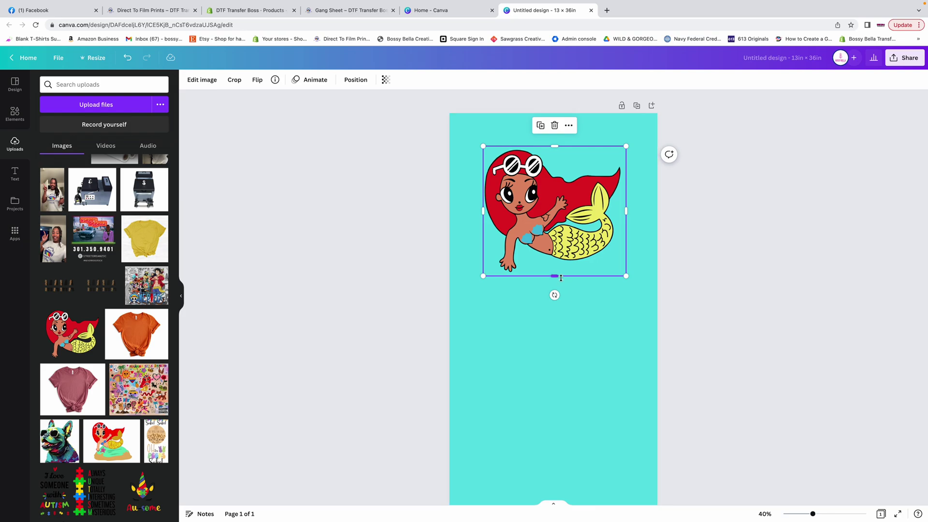
{"action": "left_click_drag", "start_coordinate": [559, 276], "coordinate": [556, 273]}
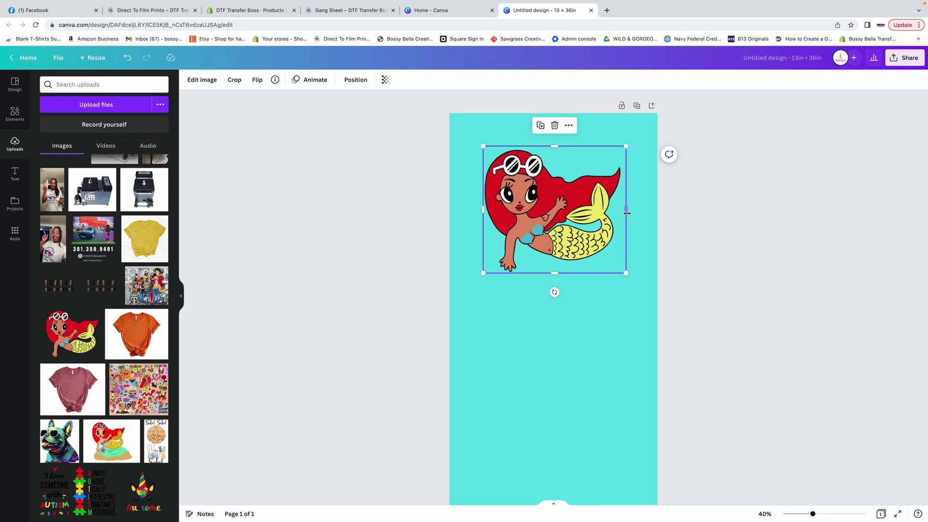
{"action": "left_click_drag", "start_coordinate": [625, 211], "coordinate": [622, 211]}
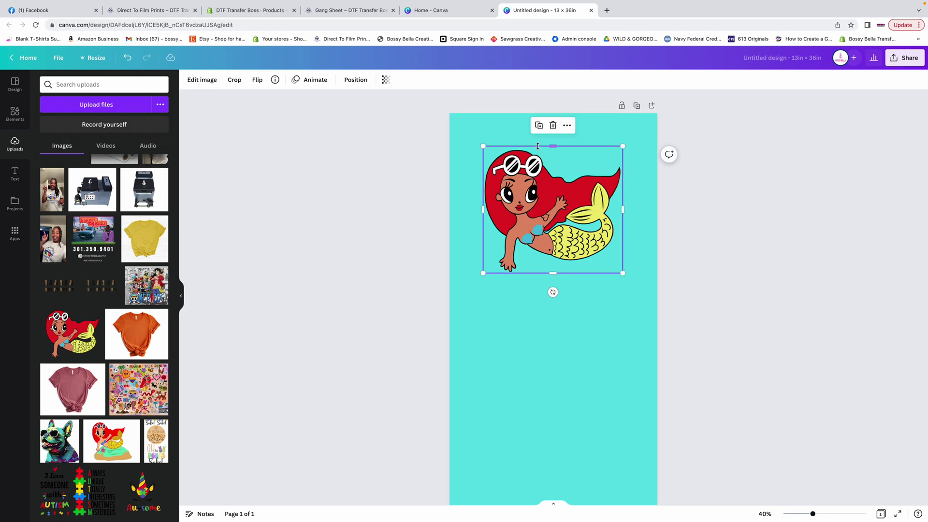
{"action": "left_click_drag", "start_coordinate": [550, 147], "coordinate": [551, 148]}
Step: Move the mermaid image close to the page's top edge, enlarge it to nearly the full page width and centre it
{"action": "left_click_drag", "start_coordinate": [572, 221], "coordinate": [573, 195]}
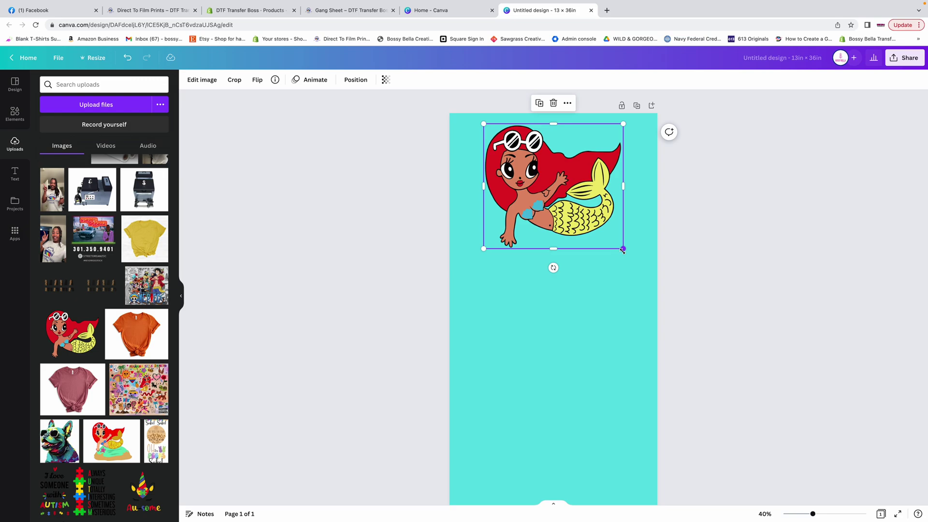
{"action": "left_click_drag", "start_coordinate": [623, 250], "coordinate": [676, 295]}
{"action": "left_click_drag", "start_coordinate": [618, 243], "coordinate": [590, 240]}
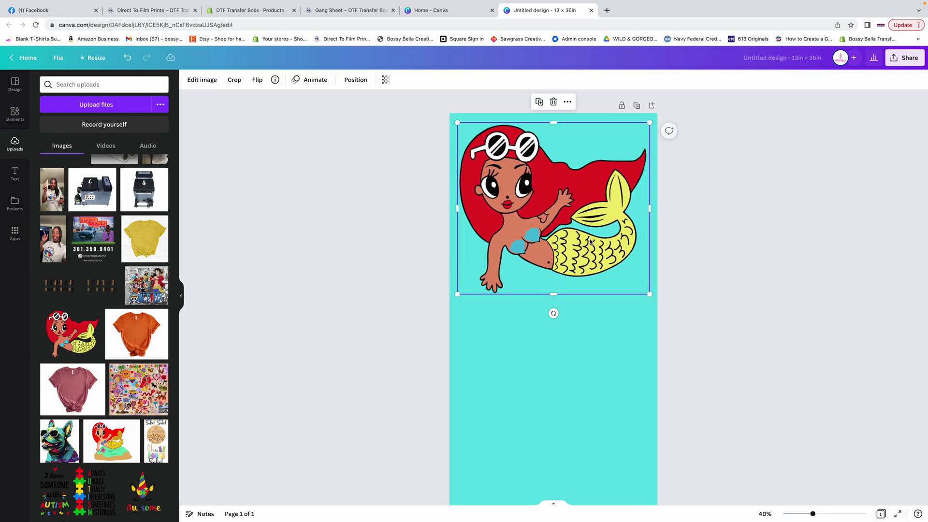
{"action": "left_click", "coordinate": [594, 357]}
Step: Add the uploaded image of the colourful dog with sunglasses to the page below the mermaid
{"action": "left_click_drag", "start_coordinate": [812, 513], "coordinate": [804, 513]}
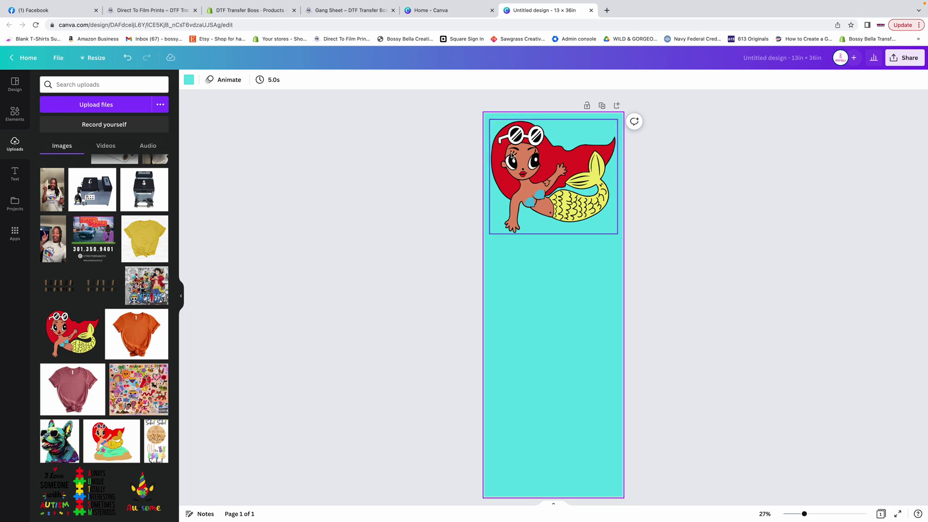
{"action": "scroll", "coordinate": [137, 334], "scroll_direction": "down", "scroll_amount": 4}
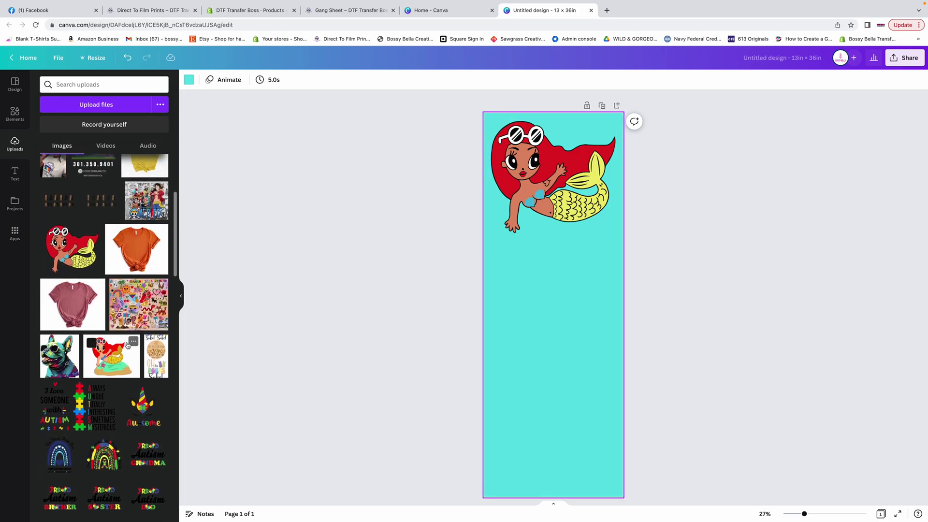
{"action": "scroll", "coordinate": [126, 334], "scroll_direction": "down", "scroll_amount": 4}
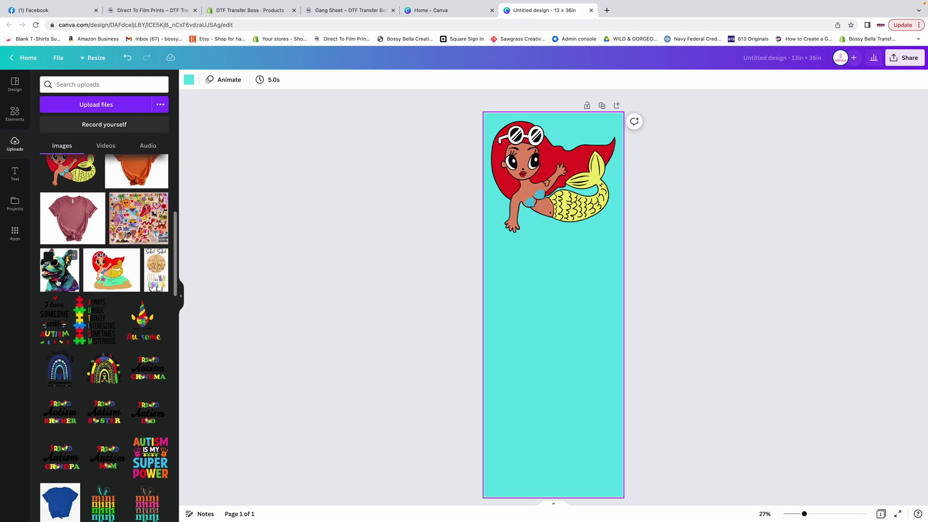
{"action": "left_click_drag", "start_coordinate": [57, 280], "coordinate": [486, 313]}
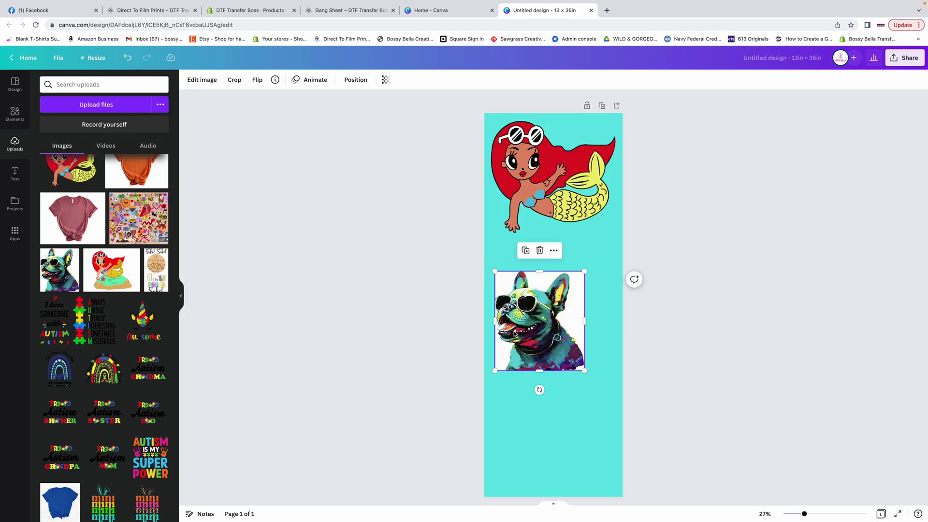
Step: Move the dog image up to just beneath the mermaid and remove its white background with the Background Remover
{"action": "left_click_drag", "start_coordinate": [530, 337], "coordinate": [525, 307]}
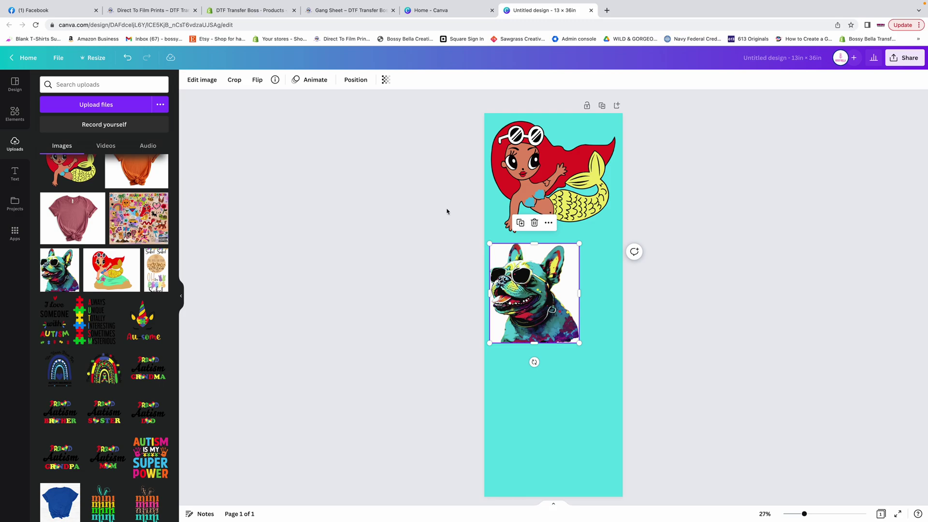
{"action": "left_click", "coordinate": [202, 82]}
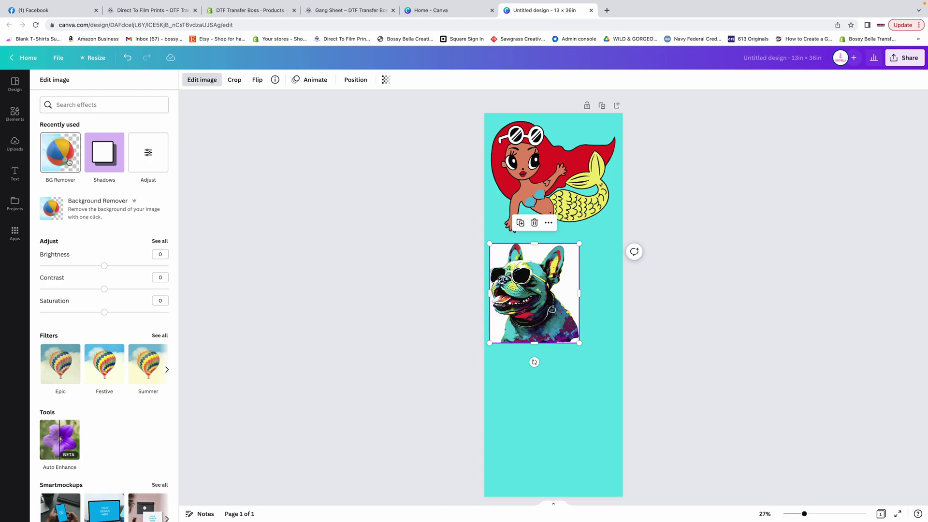
{"action": "left_click", "coordinate": [69, 162]}
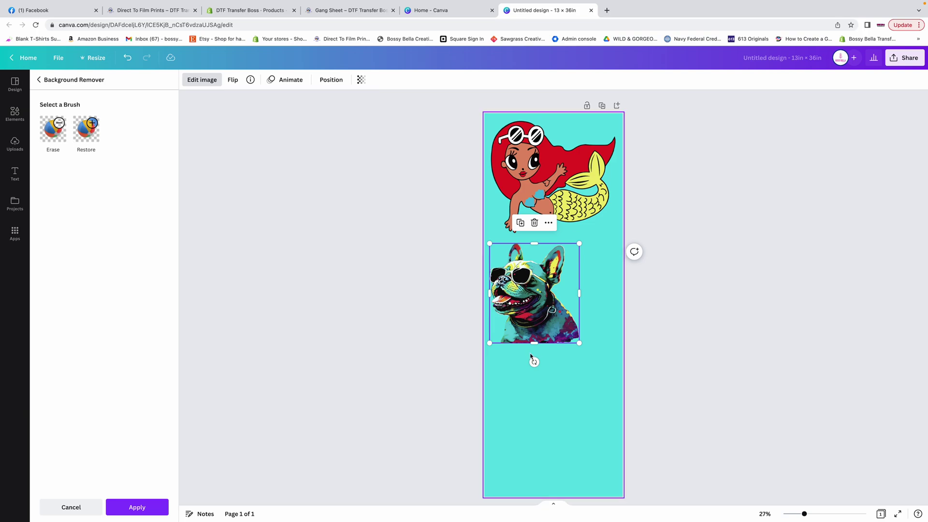
{"action": "scroll", "coordinate": [533, 359], "scroll_direction": "down", "scroll_amount": 1}
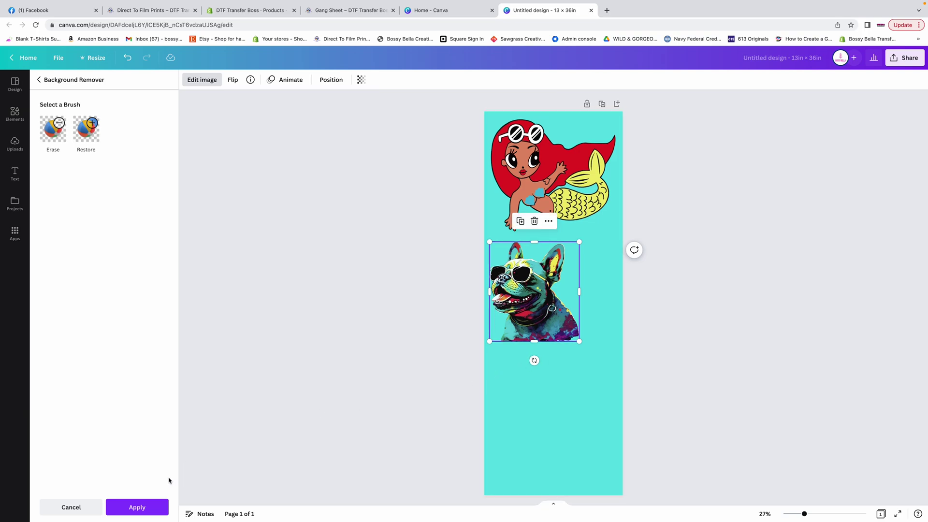
{"action": "left_click", "coordinate": [145, 507]}
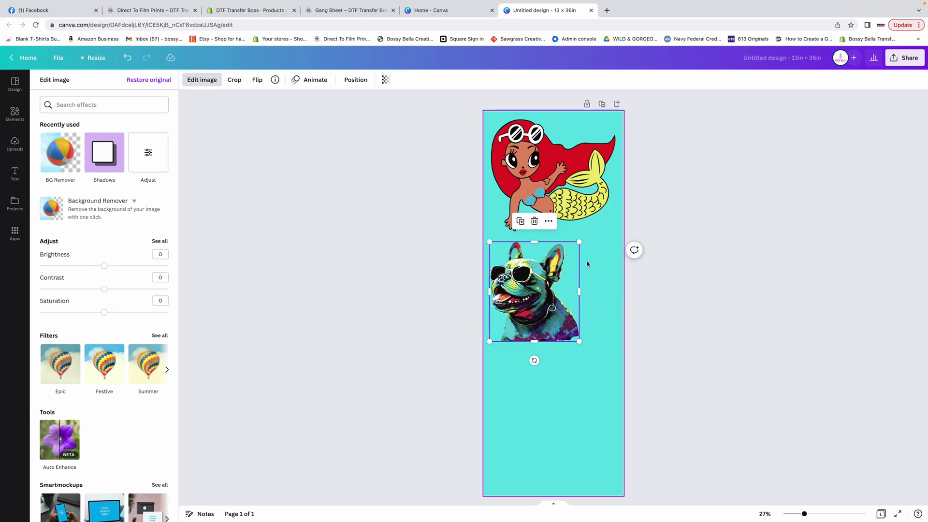
{"action": "scroll", "coordinate": [537, 286], "scroll_direction": "down", "scroll_amount": 1}
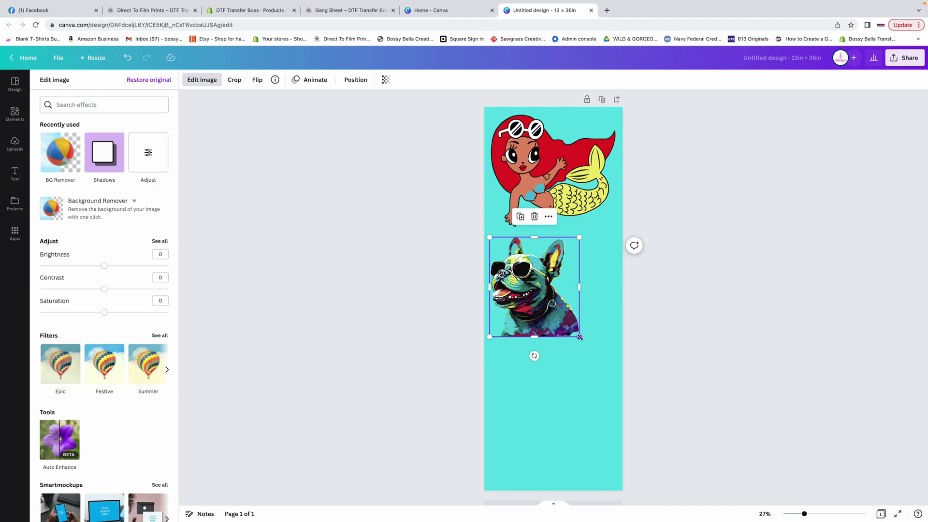
Step: Shrink the dog image to slightly more than half the page width and place a duplicate directly below it
{"action": "left_click_drag", "start_coordinate": [579, 336], "coordinate": [564, 322]}
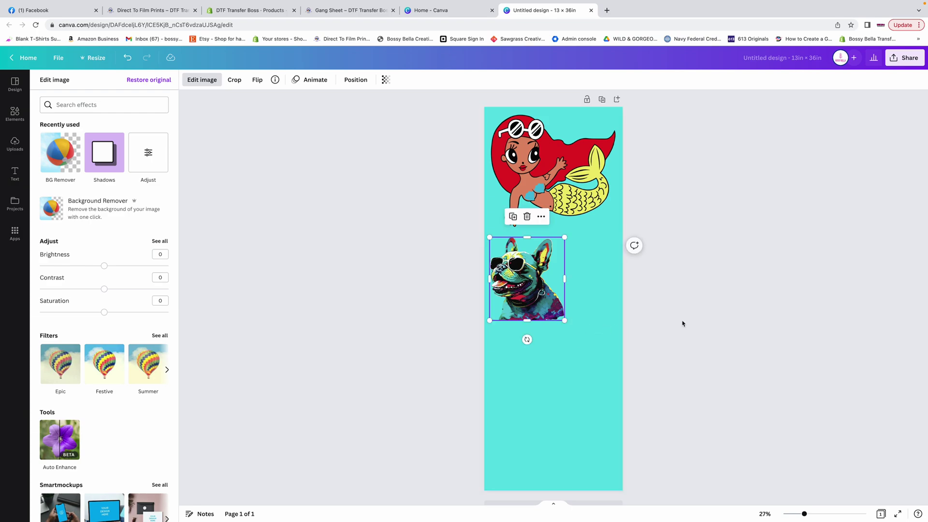
{"action": "left_click", "coordinate": [546, 298]}
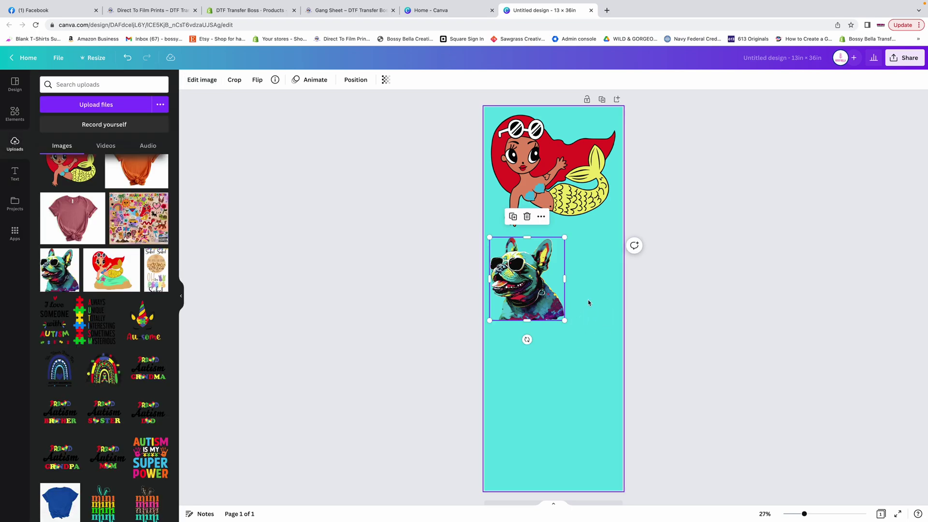
{"action": "left_click", "coordinate": [512, 222]}
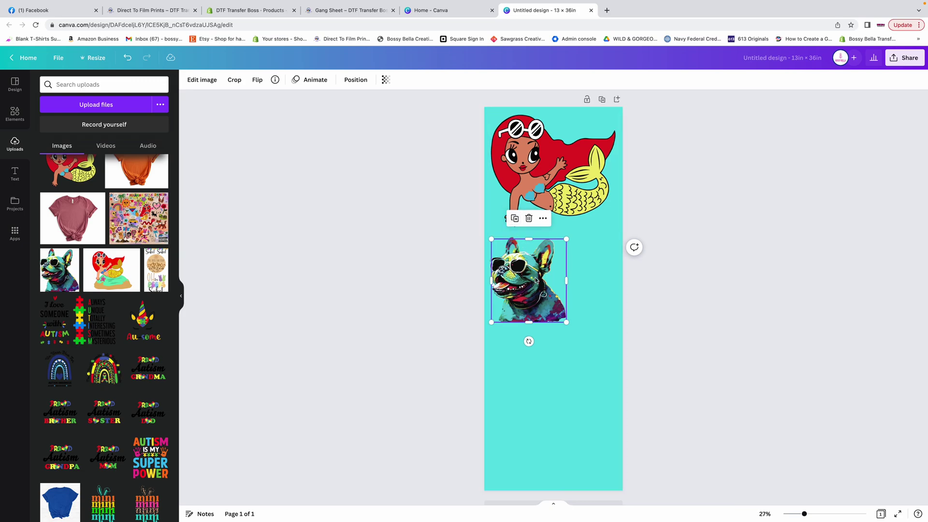
{"action": "left_click_drag", "start_coordinate": [536, 281], "coordinate": [534, 369]}
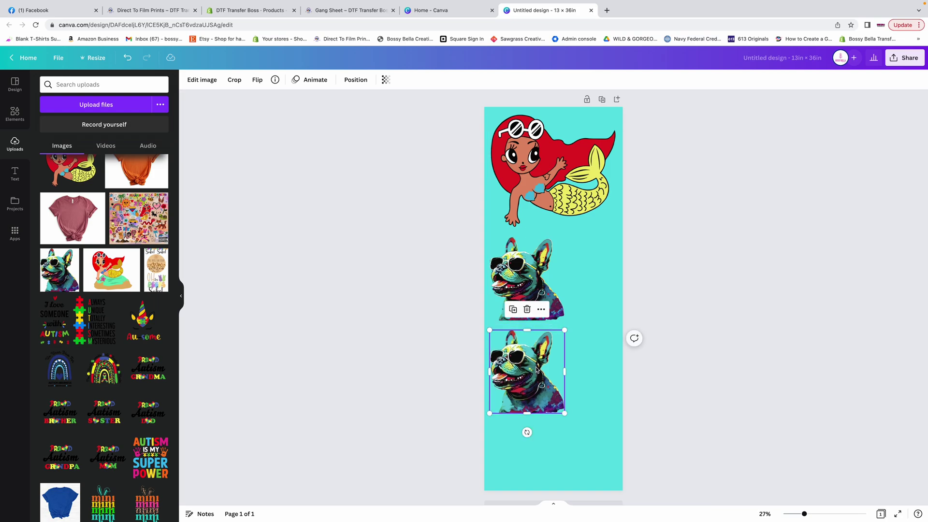
Step: Nudge the upper dog closer to the page's left edge and move the lower dog up to leave a narrow gap between them
{"action": "left_click_drag", "start_coordinate": [543, 292], "coordinate": [542, 292]}
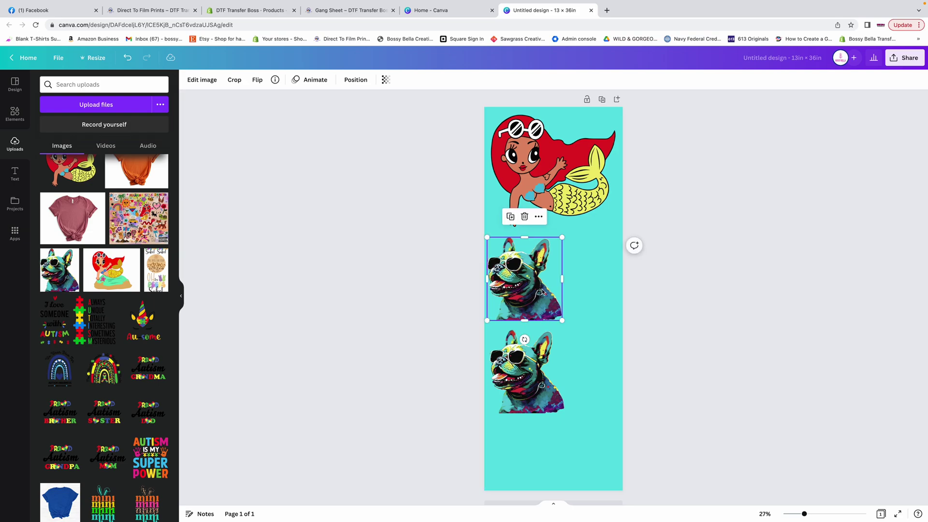
{"action": "left_click", "coordinate": [661, 277]}
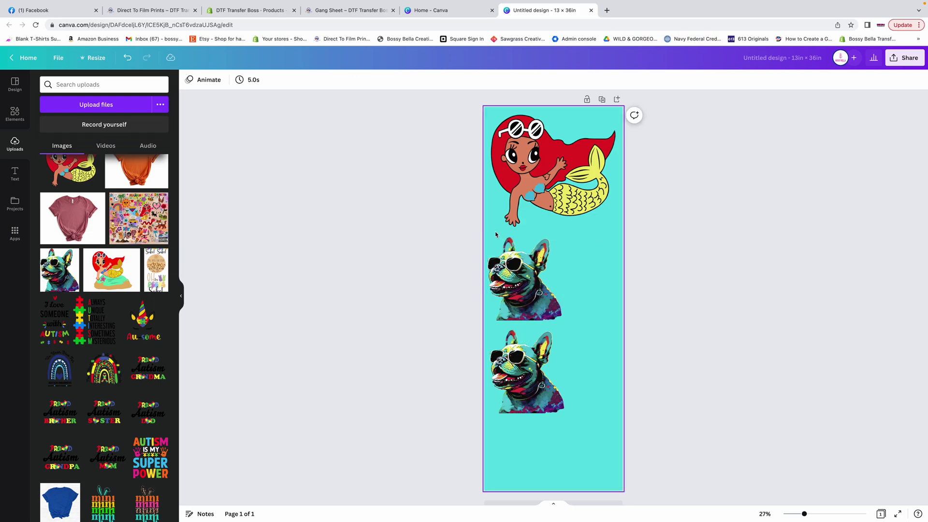
{"action": "left_click_drag", "start_coordinate": [528, 373], "coordinate": [526, 362]}
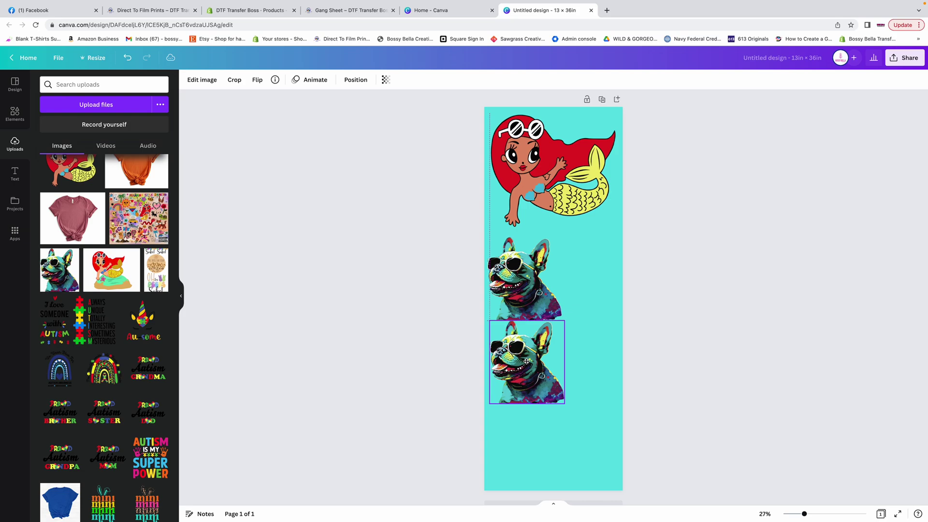
{"action": "left_click_drag", "start_coordinate": [526, 364], "coordinate": [525, 366]}
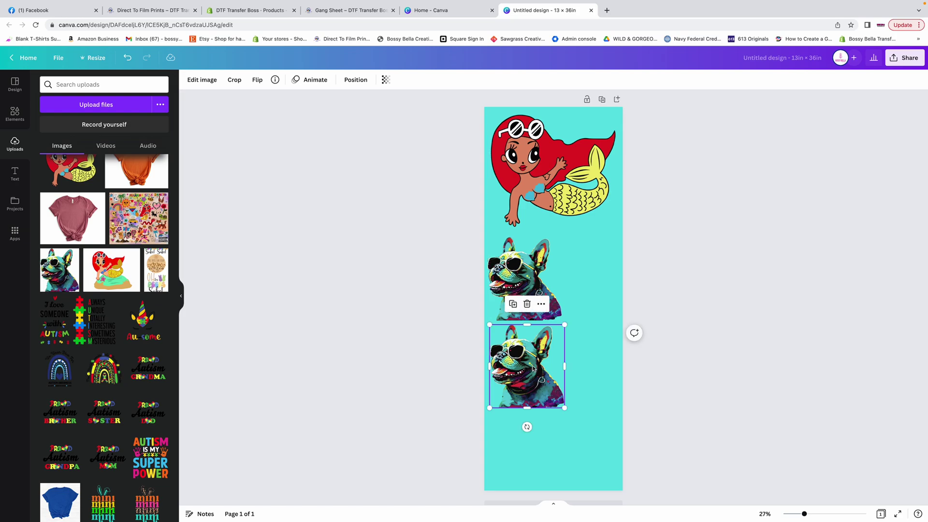
{"action": "left_click", "coordinate": [706, 384]}
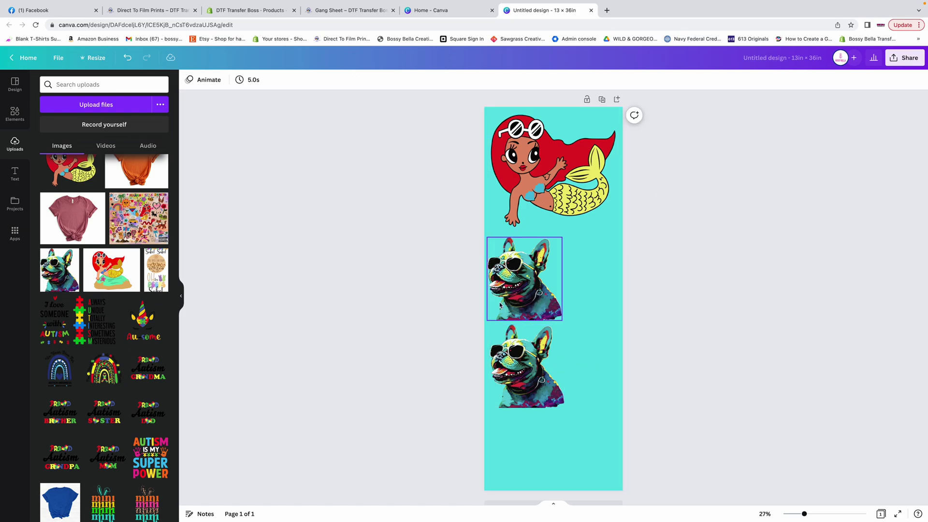
Step: Add the uploaded Easter drinks image across the bottom of the page and position it just below the lower dog
{"action": "scroll", "coordinate": [49, 411], "scroll_direction": "down", "scroll_amount": 3}
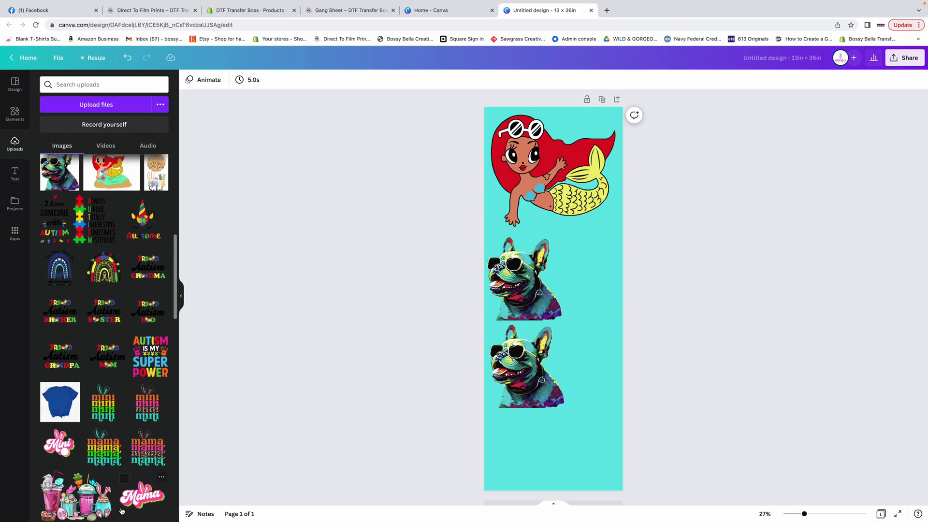
{"action": "scroll", "coordinate": [95, 450], "scroll_direction": "down", "scroll_amount": 2}
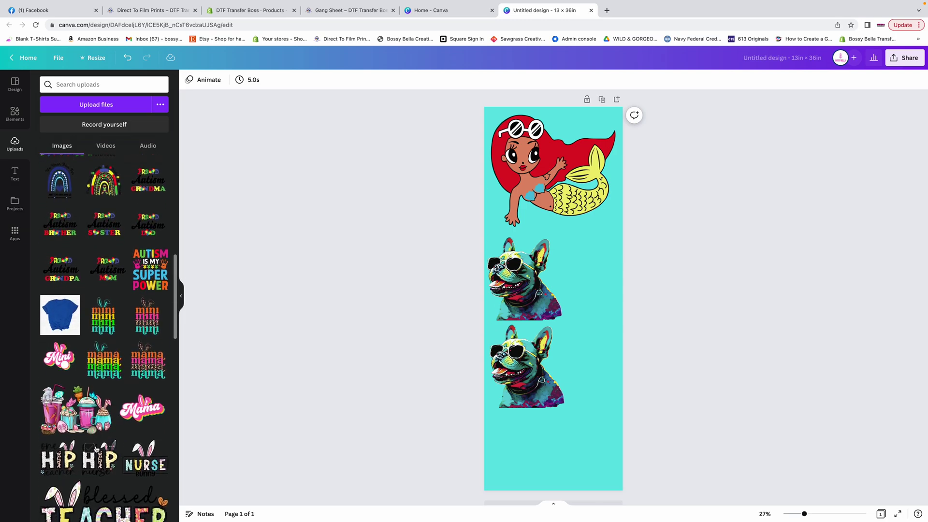
{"action": "scroll", "coordinate": [83, 424], "scroll_direction": "down", "scroll_amount": 3}
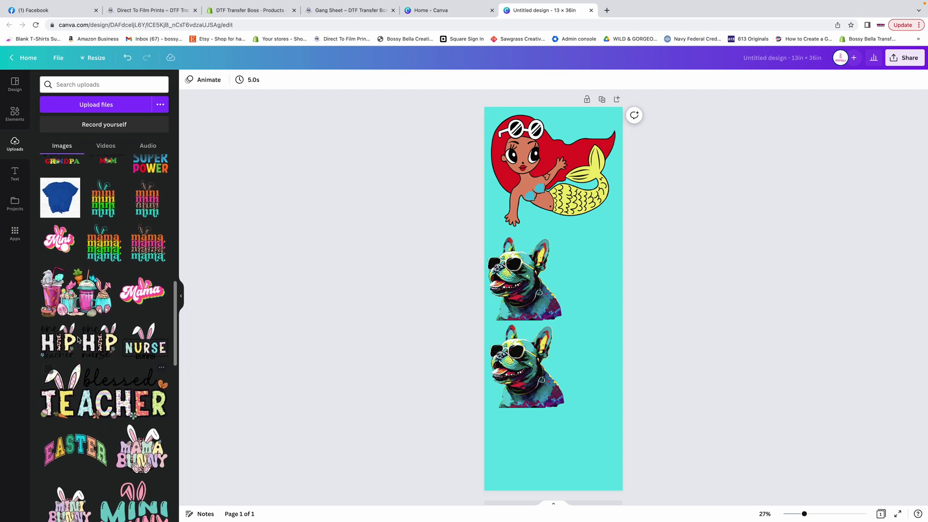
{"action": "left_click_drag", "start_coordinate": [87, 305], "coordinate": [559, 449]}
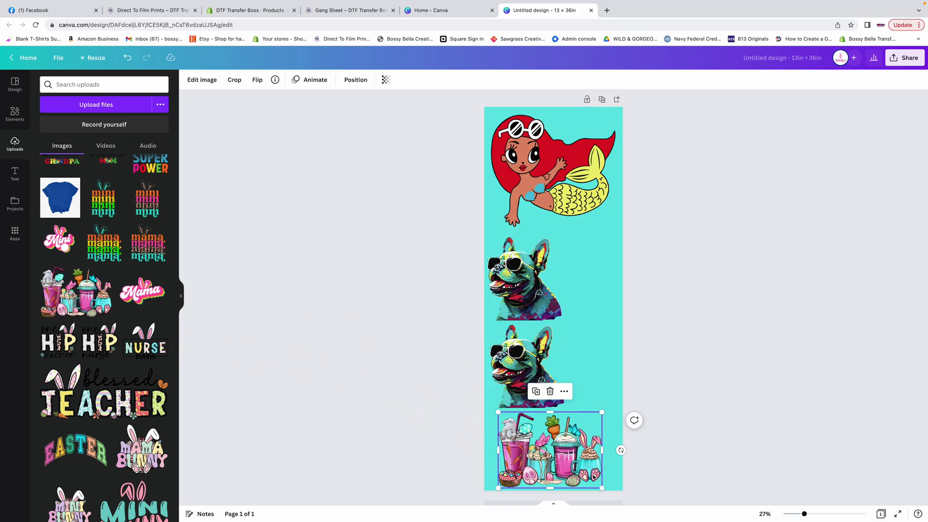
{"action": "left_click_drag", "start_coordinate": [601, 488], "coordinate": [549, 465]}
{"action": "left_click", "coordinate": [671, 448]}
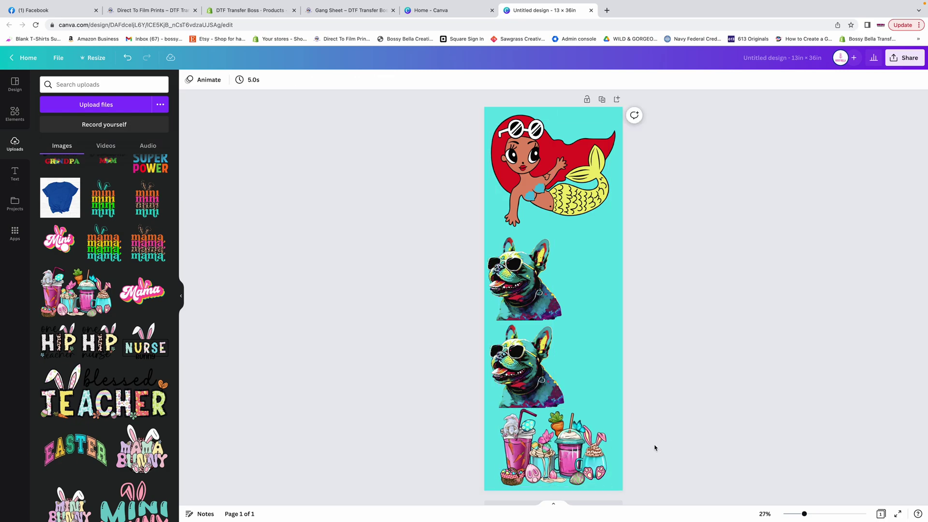
{"action": "left_click", "coordinate": [558, 439]}
{"action": "left_click_drag", "start_coordinate": [558, 439], "coordinate": [558, 443]}
{"action": "left_click", "coordinate": [681, 458]}
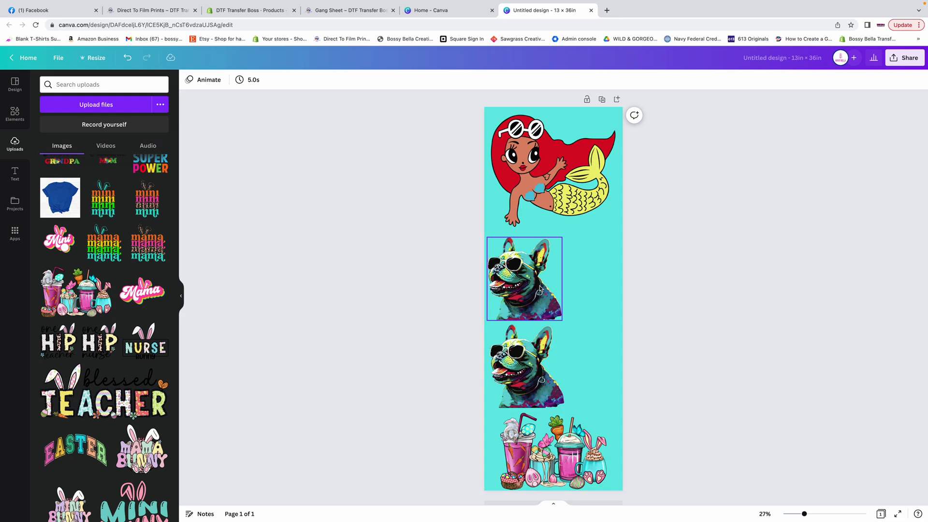
{"action": "scroll", "coordinate": [103, 321], "scroll_direction": "up", "scroll_amount": 3}
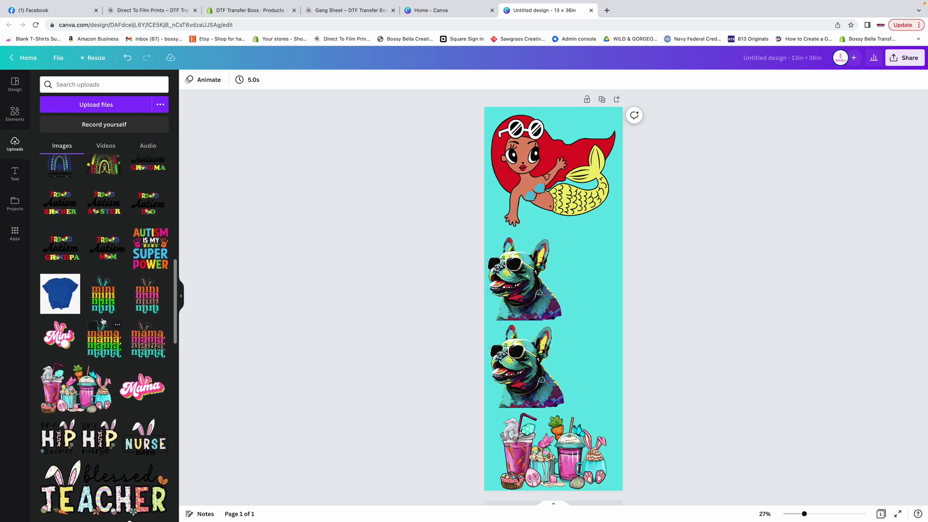
{"action": "scroll", "coordinate": [102, 321], "scroll_direction": "up", "scroll_amount": 2}
{"action": "left_click_drag", "start_coordinate": [58, 392], "coordinate": [604, 285]}
{"action": "left_click_drag", "start_coordinate": [575, 251], "coordinate": [559, 247]}
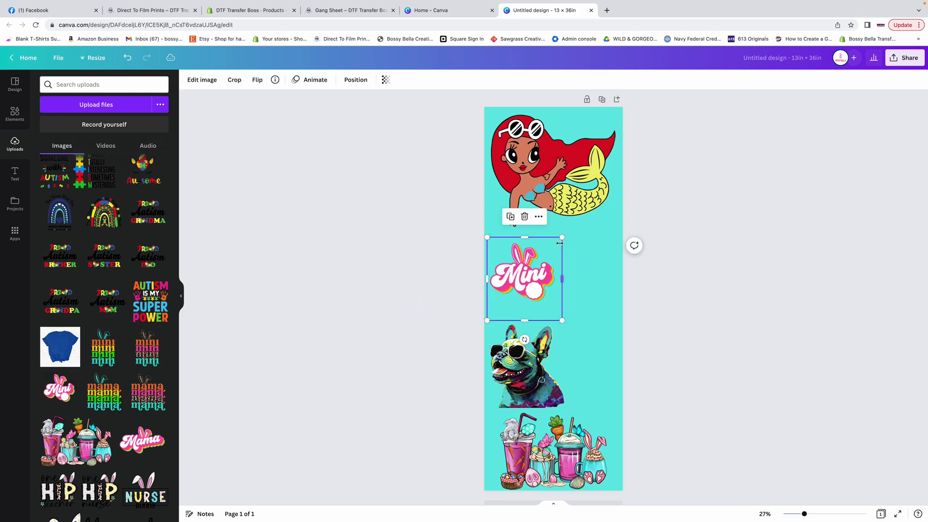
{"action": "left_click", "coordinate": [128, 57]}
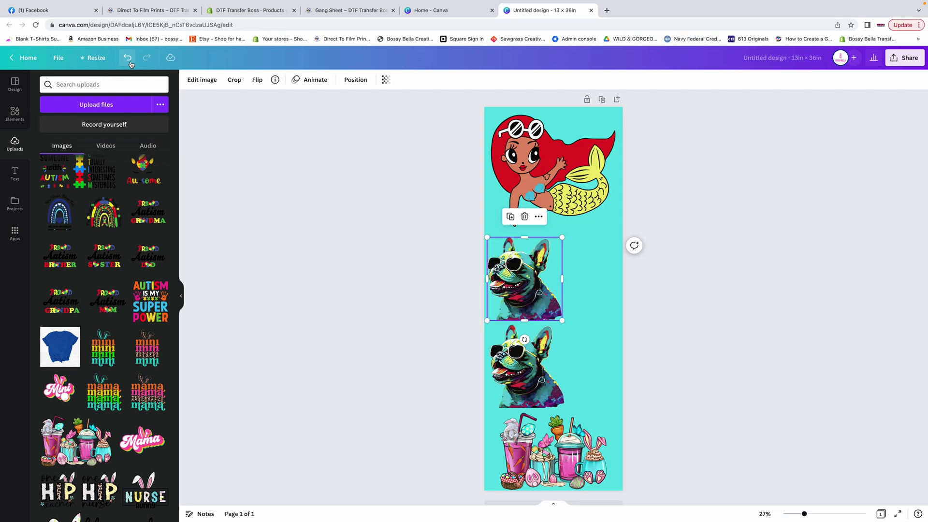
Step: Add the uploaded pink Mini bunny image, crop its empty margins, and shrink it to fit beside the upper dog below the mermaid's tail
{"action": "left_click_drag", "start_coordinate": [58, 390], "coordinate": [597, 343]}
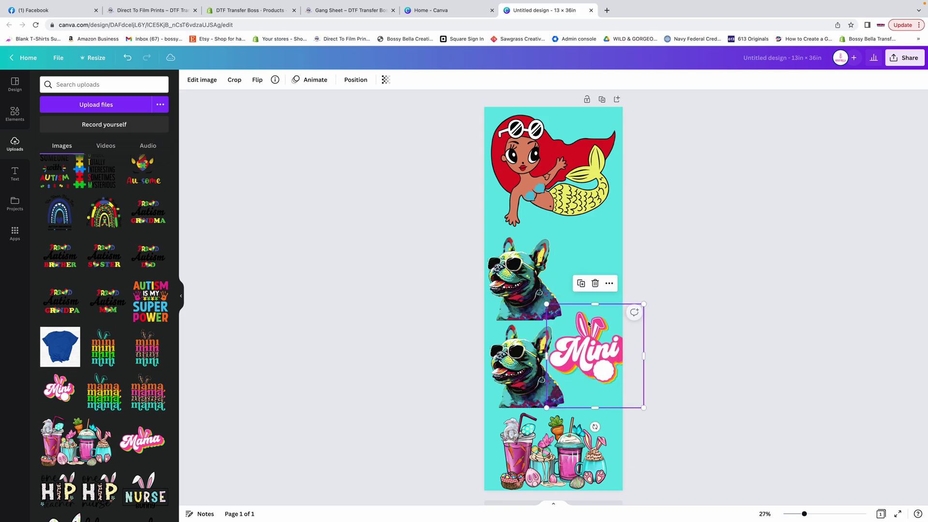
{"action": "left_click_drag", "start_coordinate": [594, 305], "coordinate": [597, 308]}
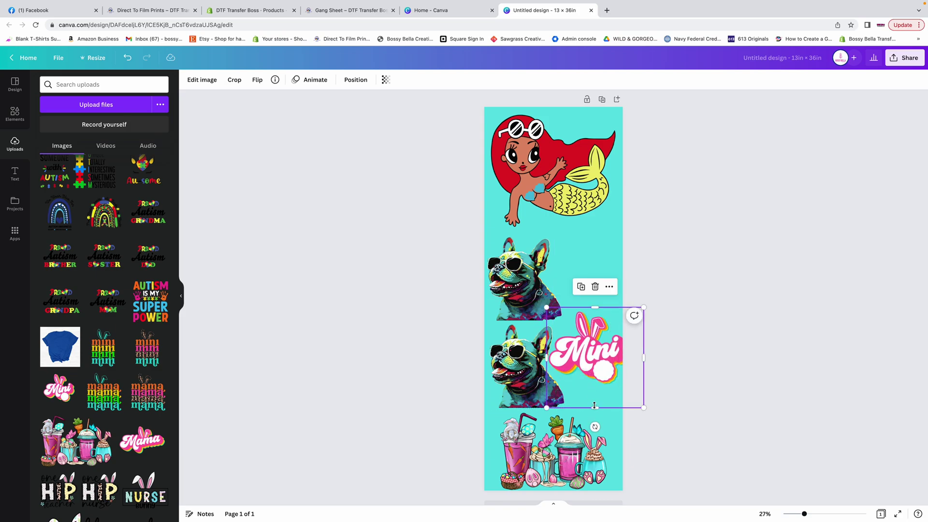
{"action": "mouse_move", "coordinate": [594, 400]}
{"action": "left_mouse_down"}
{"action": "mouse_move", "coordinate": [592, 369]}
{"action": "mouse_move", "coordinate": [582, 388]}
{"action": "left_mouse_up"}
{"action": "left_click_drag", "start_coordinate": [630, 352], "coordinate": [571, 270]}
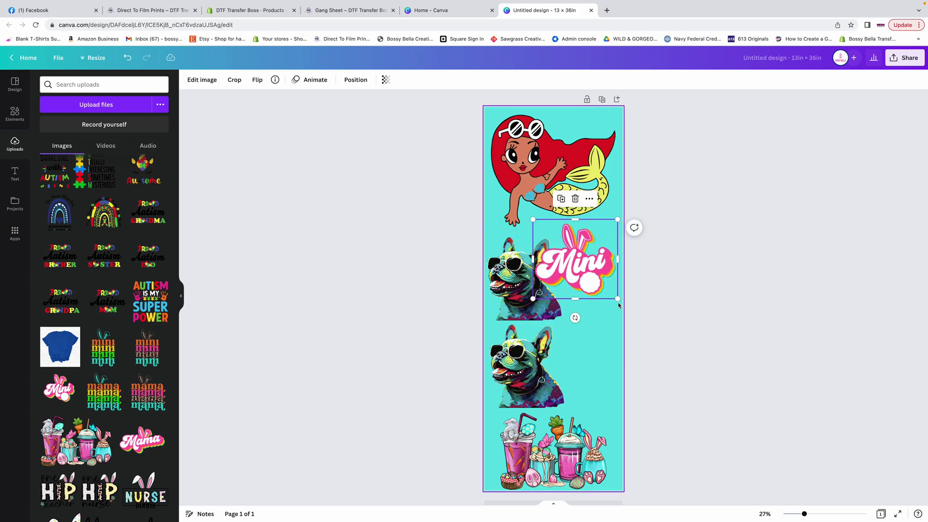
{"action": "left_click_drag", "start_coordinate": [617, 299], "coordinate": [596, 244]}
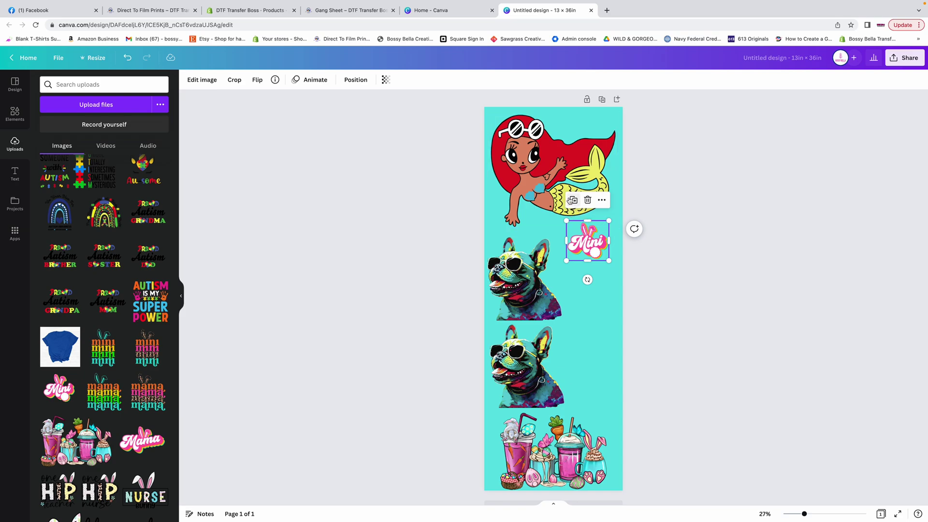
Step: Duplicate the Mini image three times and arrange all four in an evenly spaced column along the page's right edge beside the dogs
{"action": "left_click", "coordinate": [573, 200]}
{"action": "left_click_drag", "start_coordinate": [588, 243], "coordinate": [593, 287]}
{"action": "left_click_drag", "start_coordinate": [587, 228], "coordinate": [593, 231]}
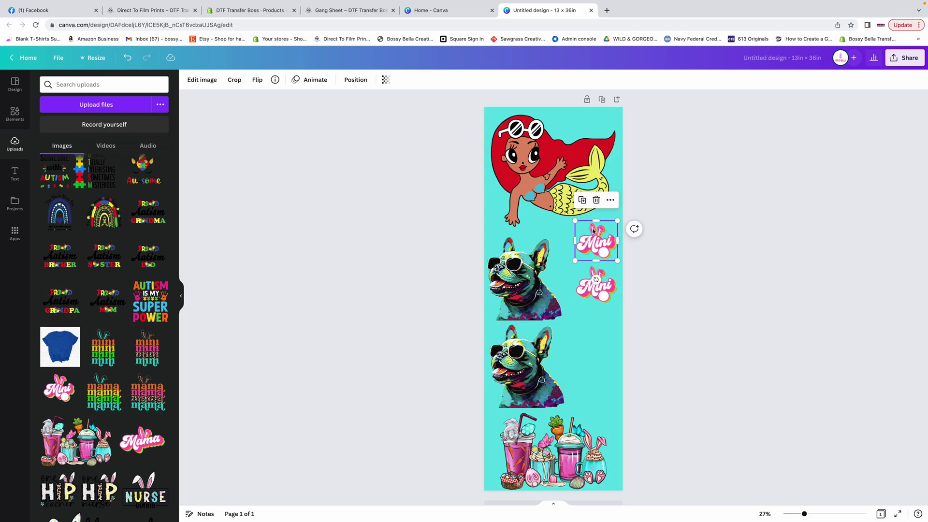
{"action": "left_click", "coordinate": [593, 284]}
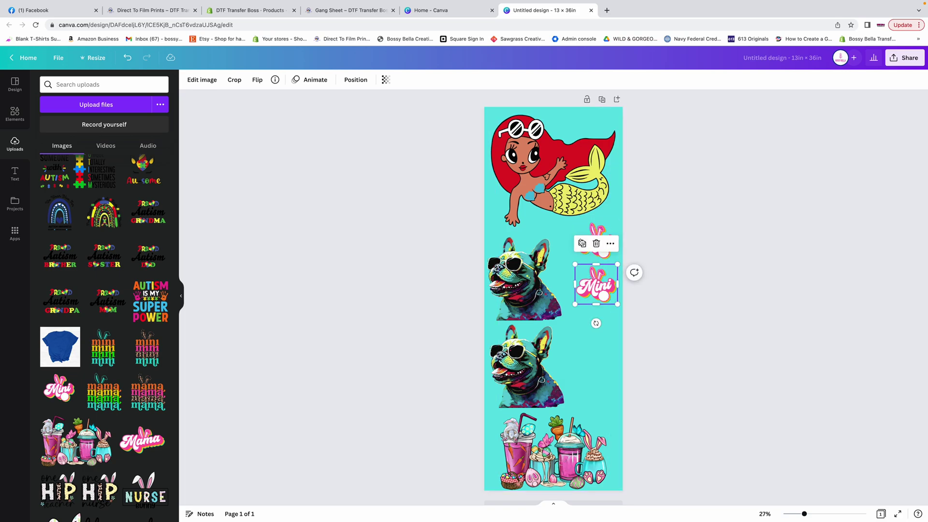
{"action": "left_click", "coordinate": [582, 244]}
{"action": "left_click_drag", "start_coordinate": [604, 287], "coordinate": [603, 331]}
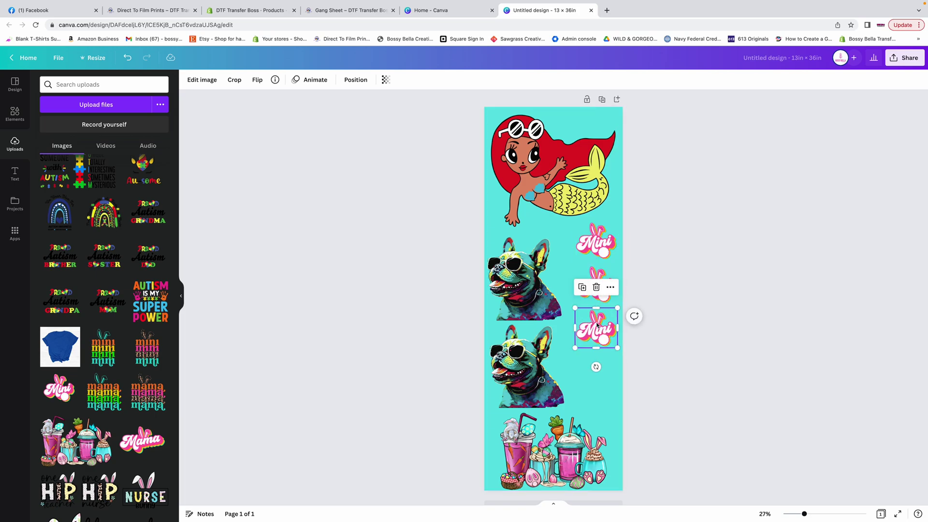
{"action": "left_click", "coordinate": [582, 288]}
{"action": "left_click", "coordinate": [742, 358]}
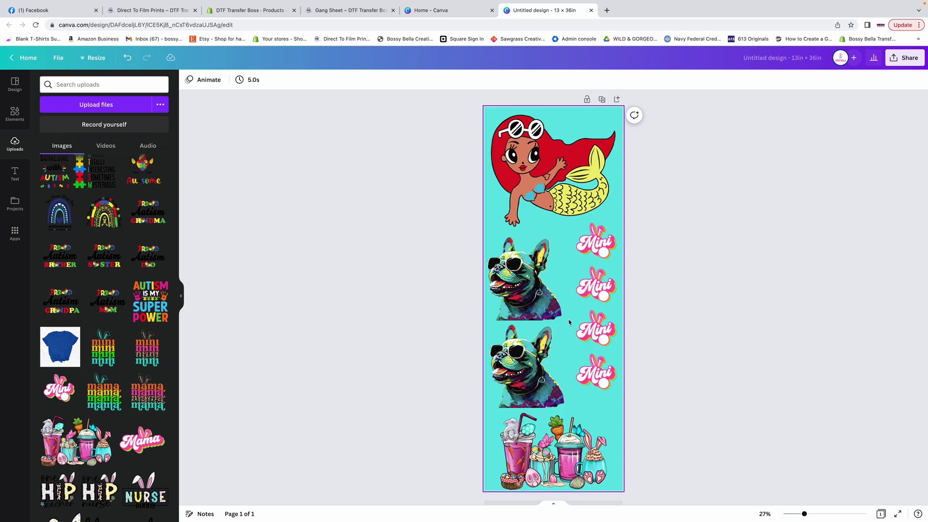
Step: Open the design's download settings and enable a transparent background for the PNG file
{"action": "left_click", "coordinate": [900, 64]}
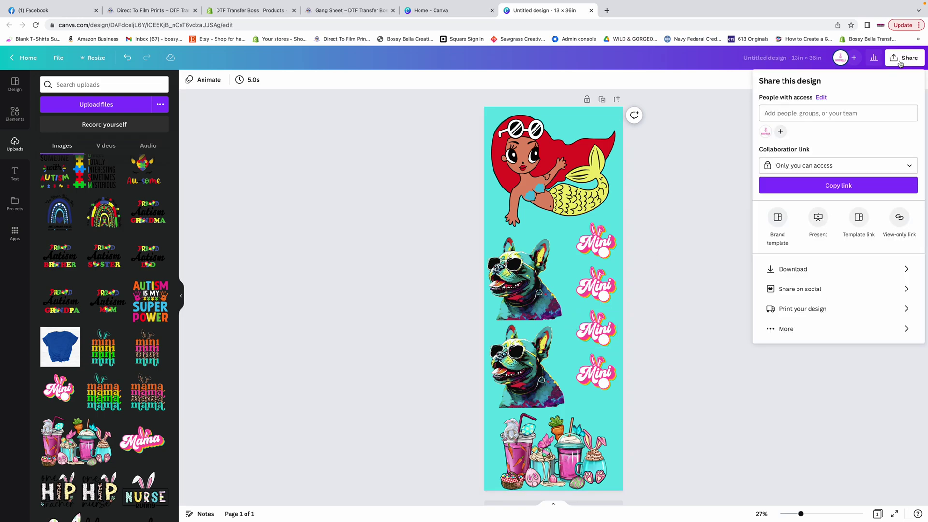
{"action": "left_click", "coordinate": [814, 269]}
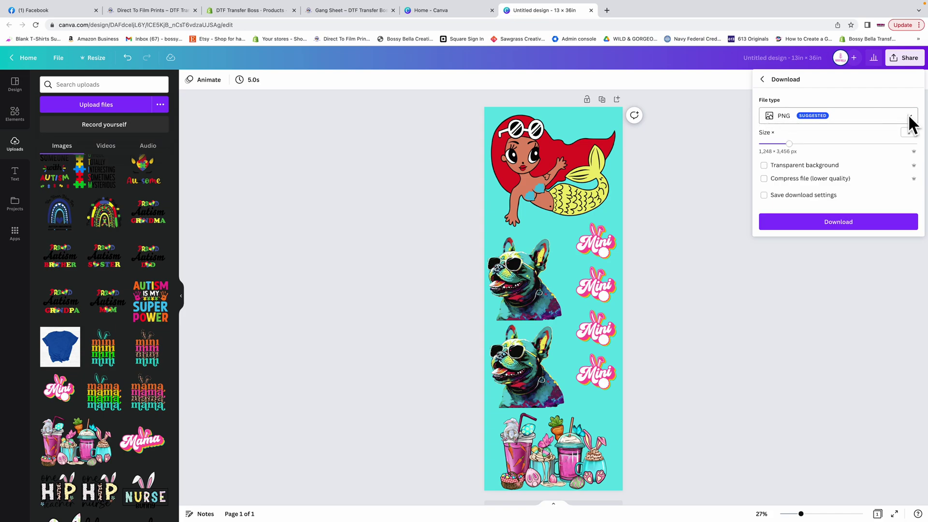
{"action": "left_click", "coordinate": [766, 167]}
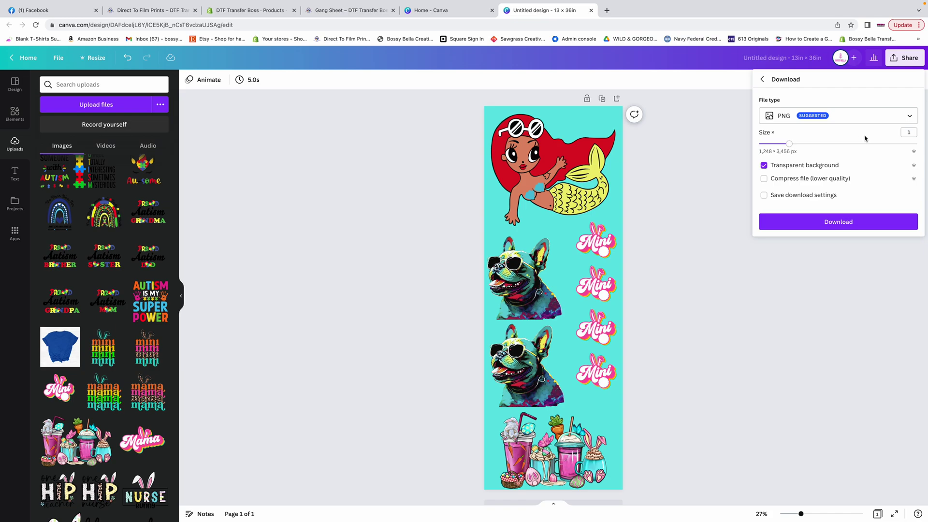
Step: Download the design as a PNG at size multiplier 3 and open the downloaded file for inspection
{"action": "double_click", "coordinate": [910, 133]}
{"action": "type", "text": "3"}
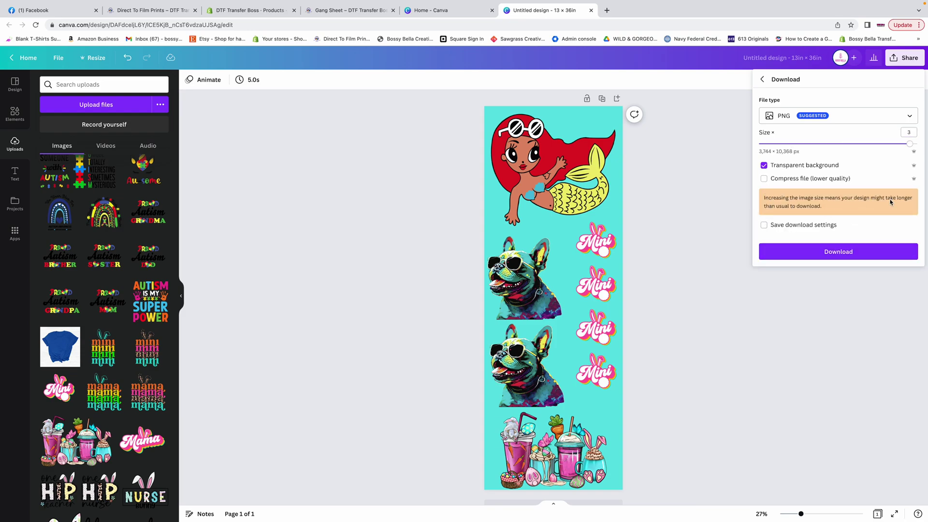
{"action": "left_click", "coordinate": [833, 261]}
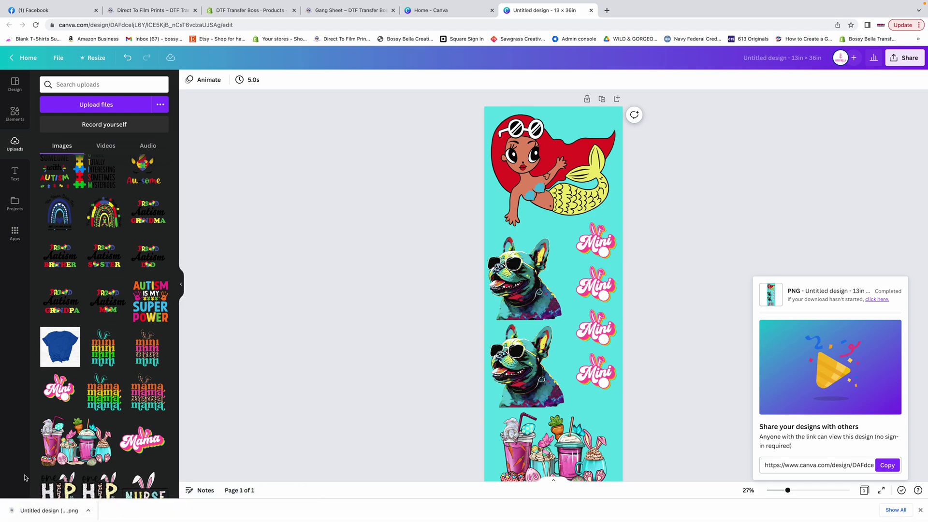
{"action": "left_click", "coordinate": [26, 517]}
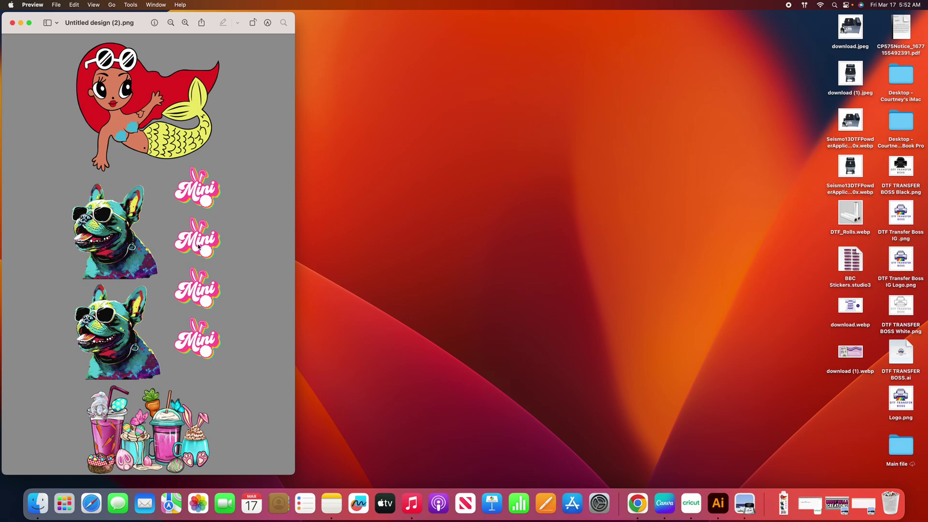
Step: Return to Chrome and attach Untitled design (2).png from Downloads to the 13 x 36 Gang Sheet product on the DTF Transfer Boss site
{"action": "left_click", "coordinate": [637, 502]}
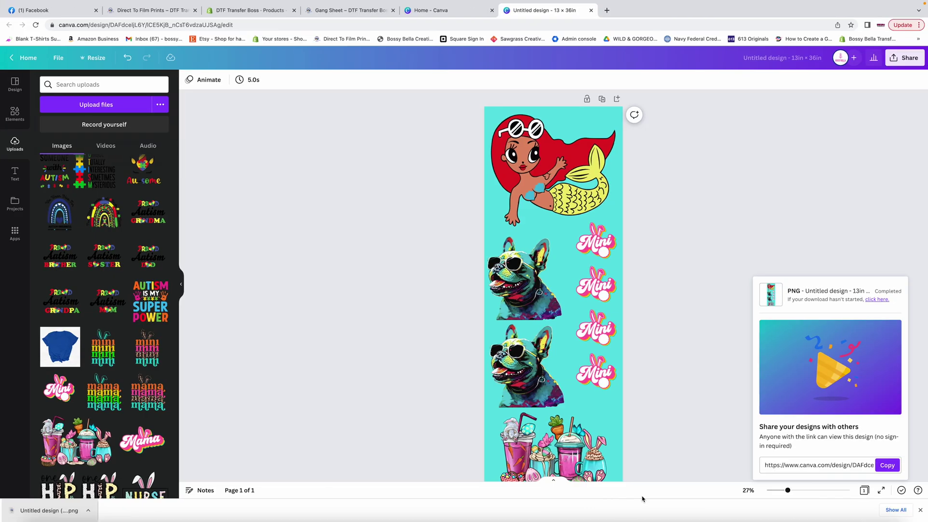
{"action": "left_click", "coordinate": [348, 10]}
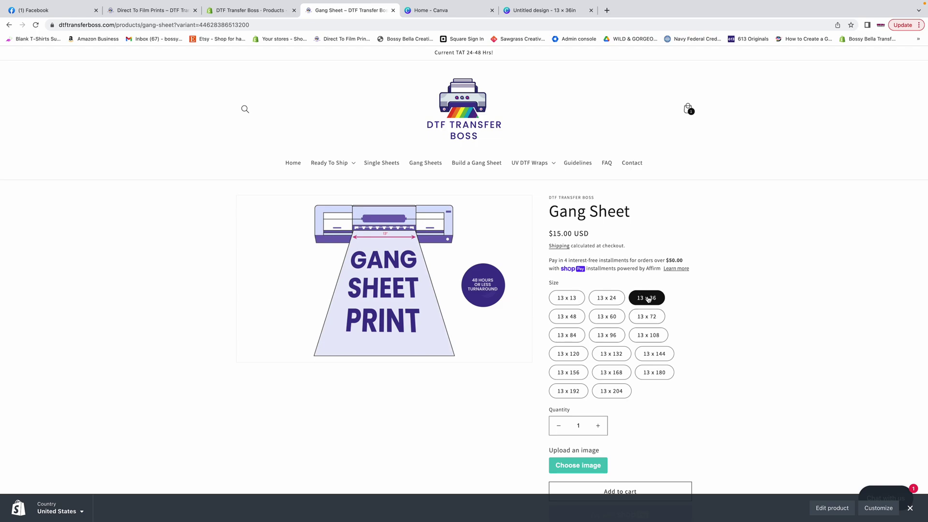
{"action": "scroll", "coordinate": [581, 455], "scroll_direction": "down", "scroll_amount": 1}
{"action": "scroll", "coordinate": [581, 455], "scroll_direction": "down", "scroll_amount": 1}
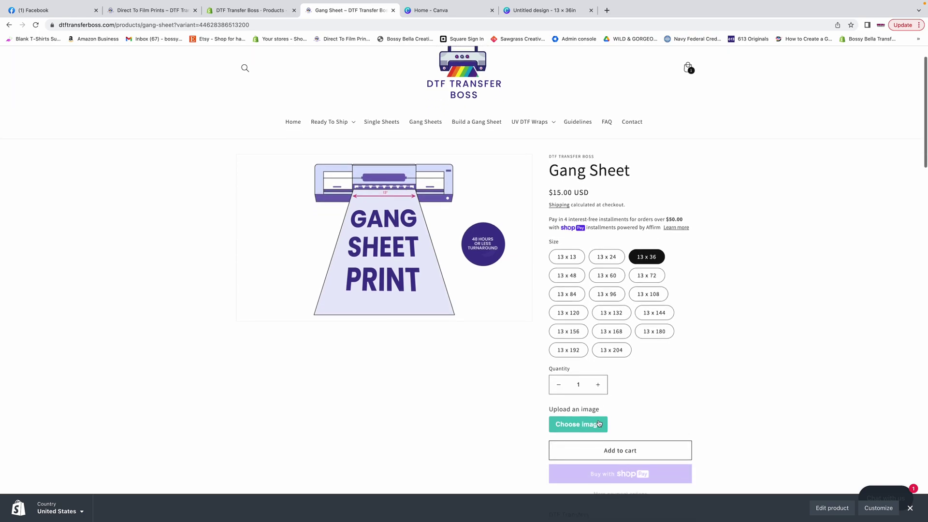
{"action": "left_click", "coordinate": [599, 424]}
{"action": "left_click", "coordinate": [522, 289]}
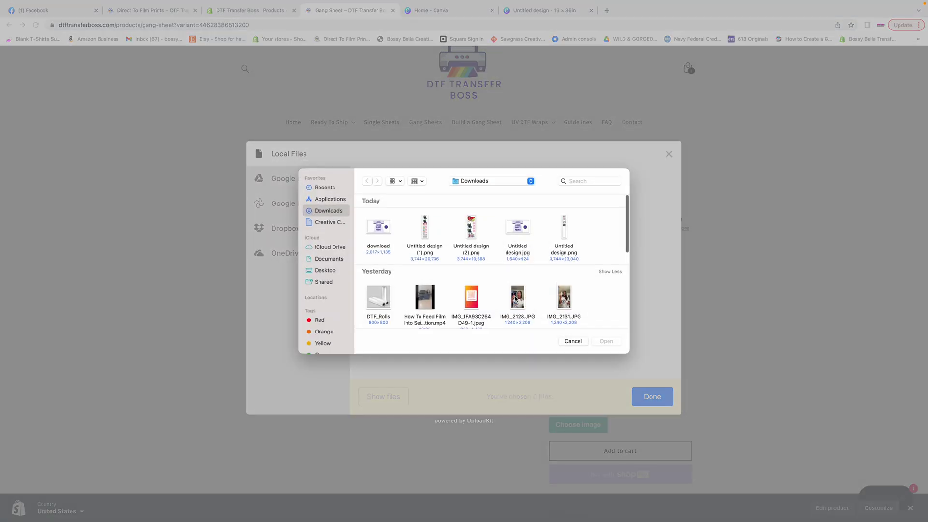
{"action": "left_click", "coordinate": [469, 232]}
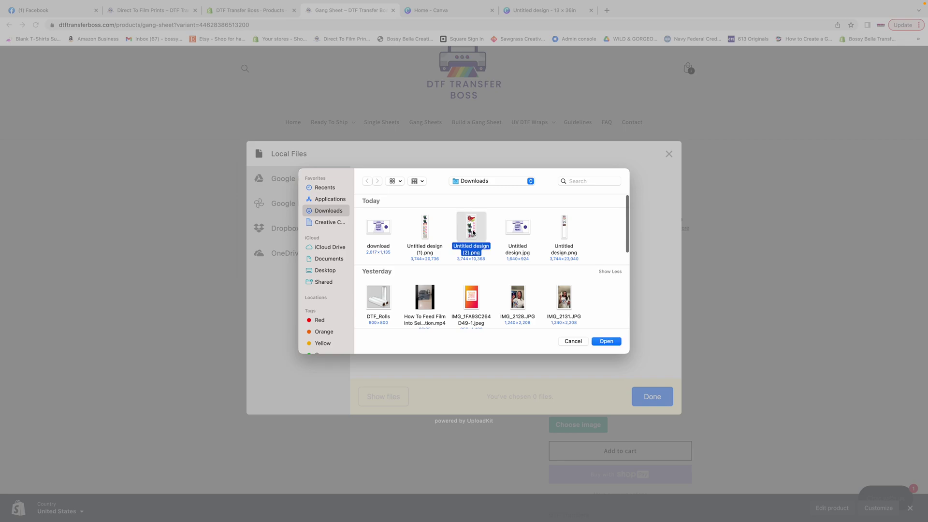
{"action": "left_click", "coordinate": [606, 338]}
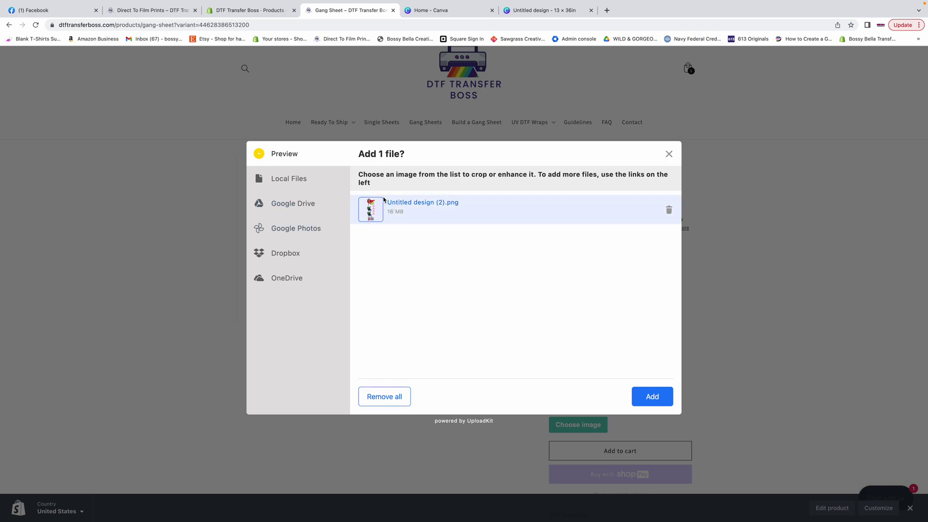
{"action": "left_click", "coordinate": [652, 396]}
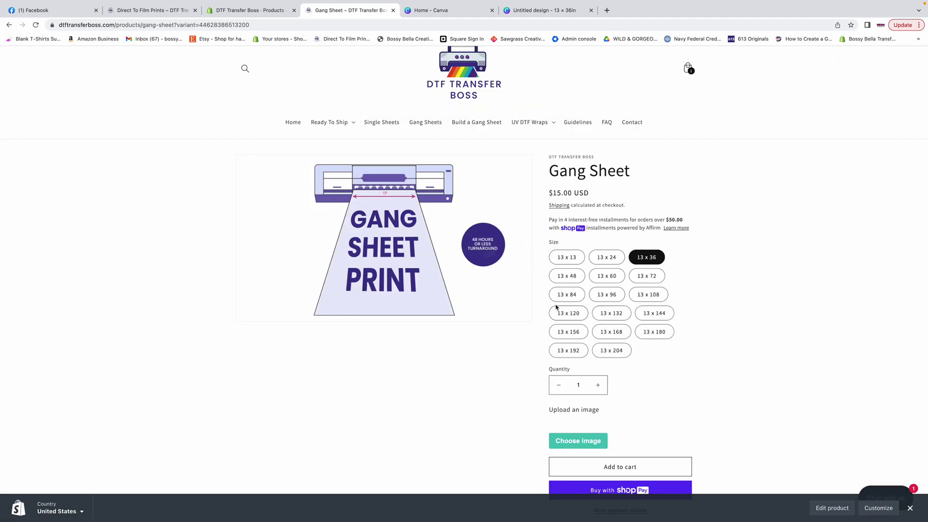
Step: Add the 13 x 36 gang sheet with its uploaded image to the cart and review the items in the cart
{"action": "scroll", "coordinate": [566, 314], "scroll_direction": "down", "scroll_amount": 5}
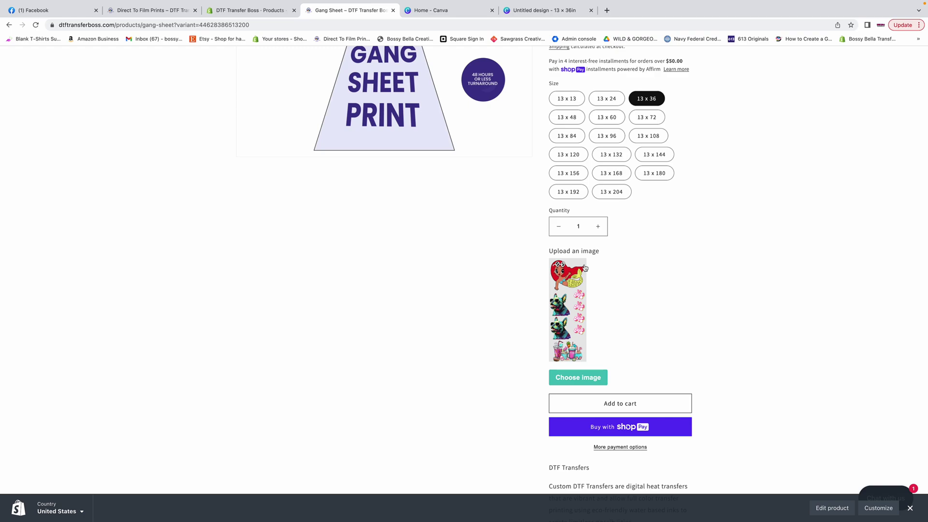
{"action": "left_click", "coordinate": [622, 405]}
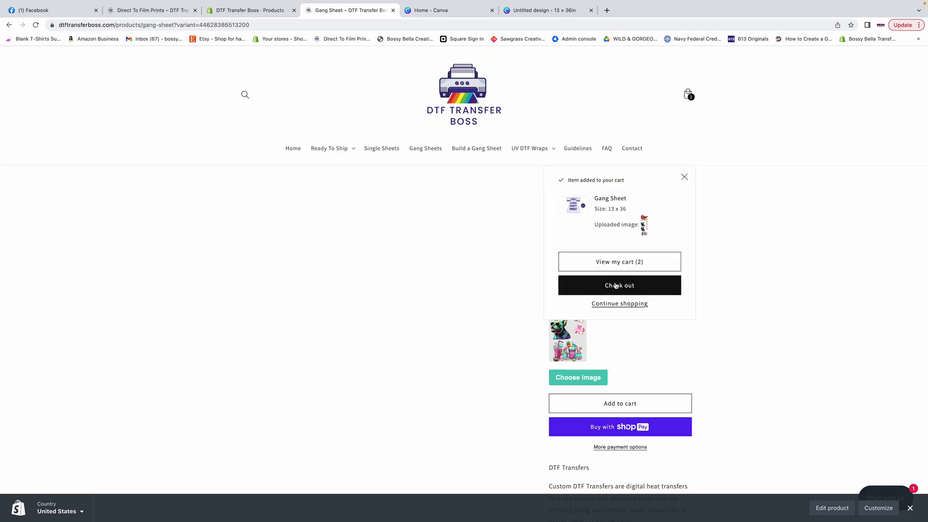
{"action": "left_click", "coordinate": [613, 262]}
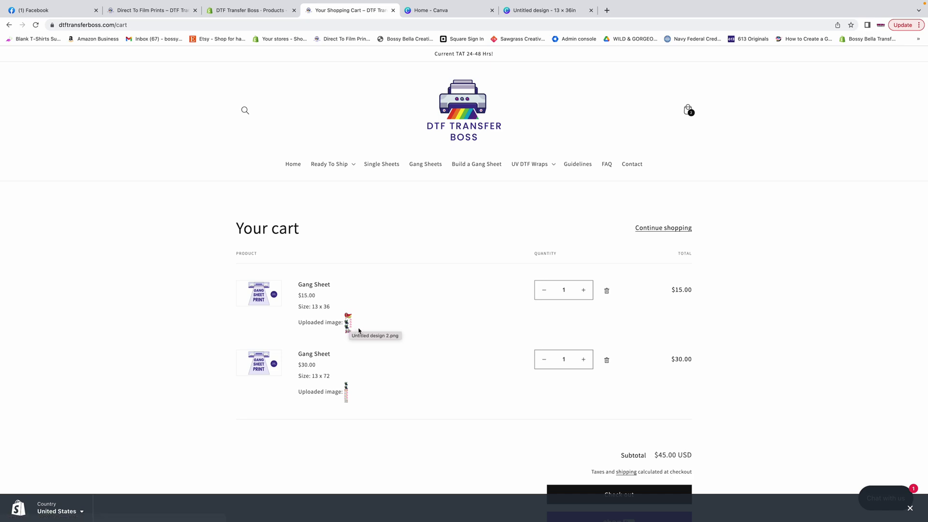
{"action": "scroll", "coordinate": [478, 366], "scroll_direction": "down", "scroll_amount": 2}
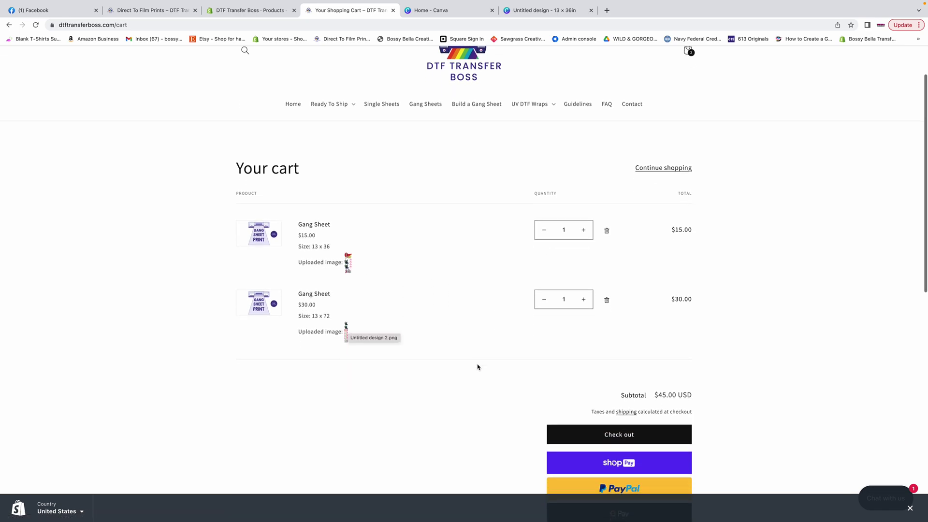
{"action": "scroll", "coordinate": [429, 382], "scroll_direction": "down", "scroll_amount": 1}
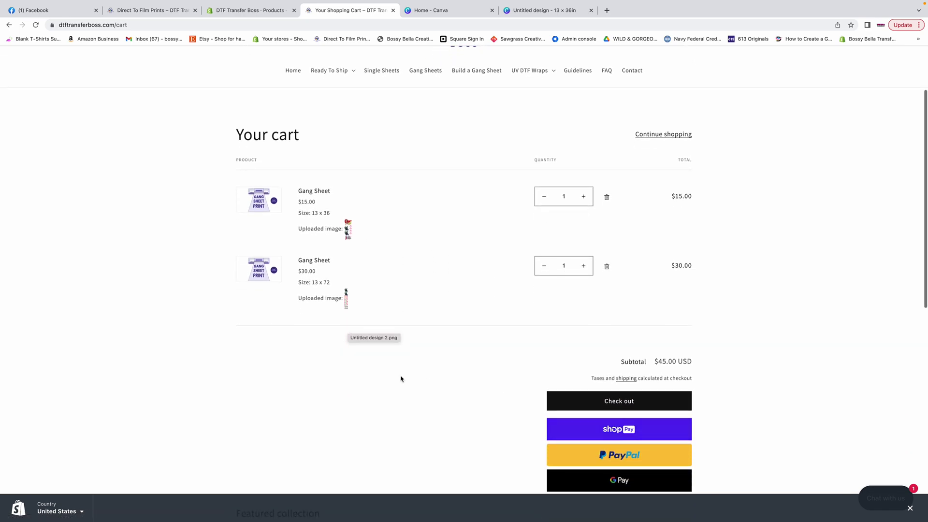
{"action": "scroll", "coordinate": [381, 375], "scroll_direction": "up", "scroll_amount": 2}
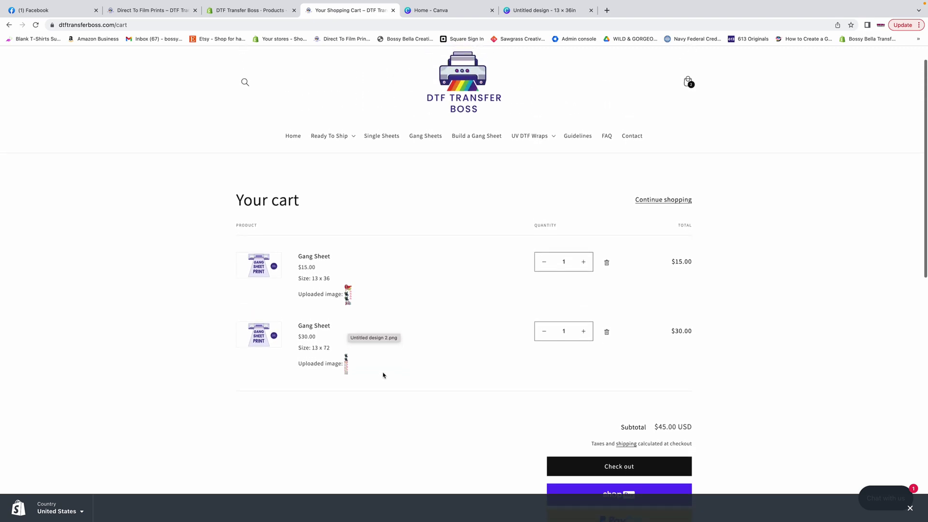